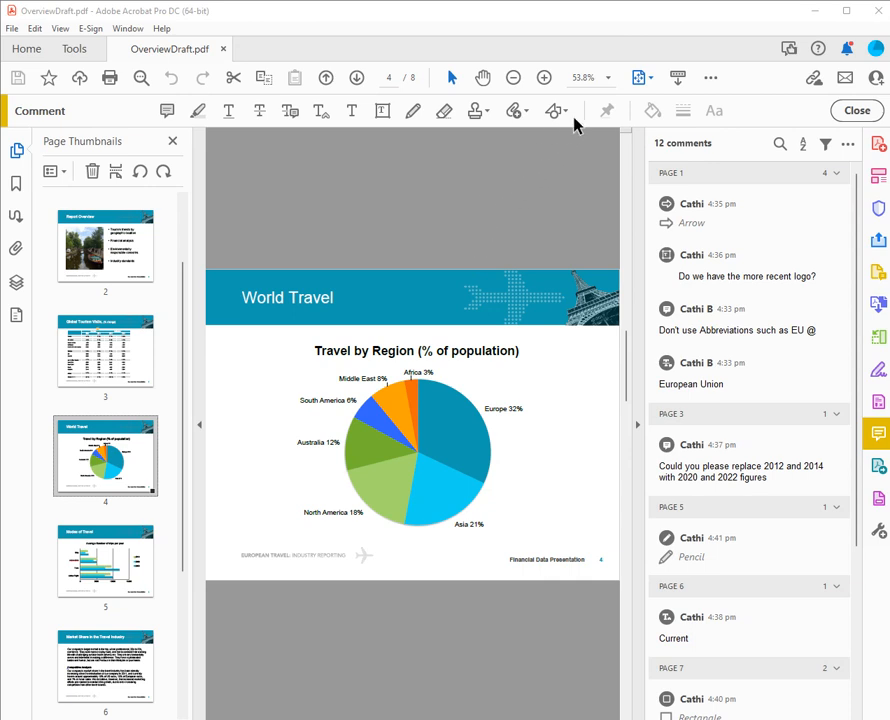
# Step: Add a text callout reading "Percentage" that points to the end of the pie chart's title on page 4
pyautogui.click(564, 112)
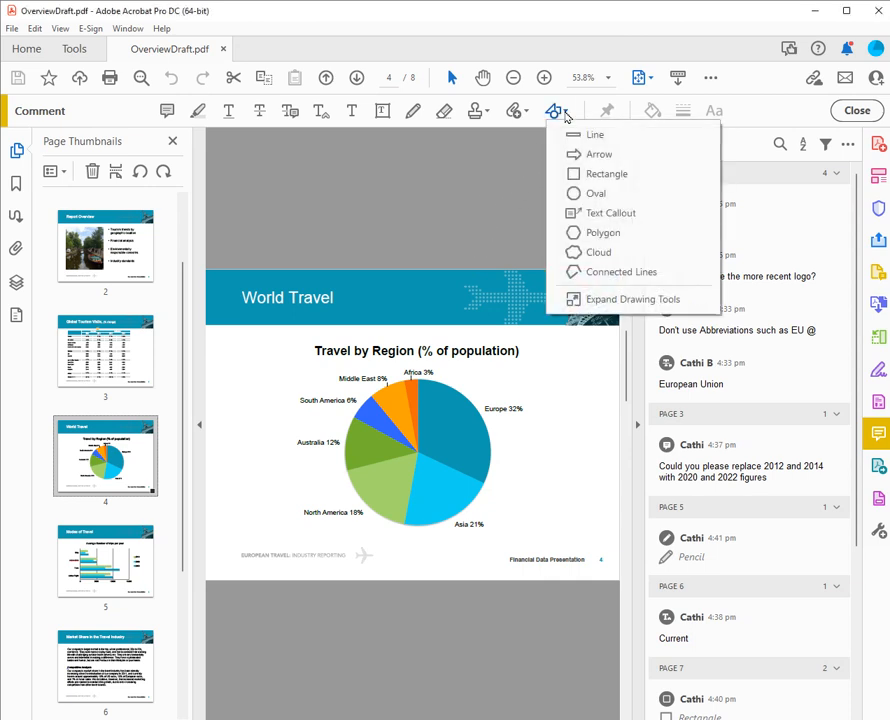
pyautogui.click(600, 215)
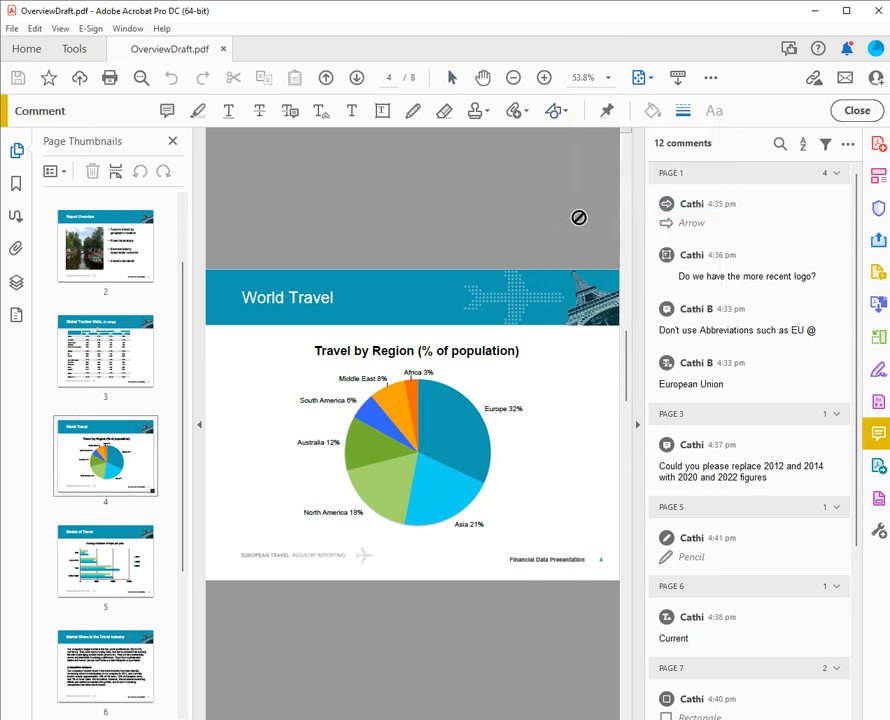
pyautogui.click(515, 365)
pyautogui.moveTo(524, 376); pyautogui.dragTo(579, 396)
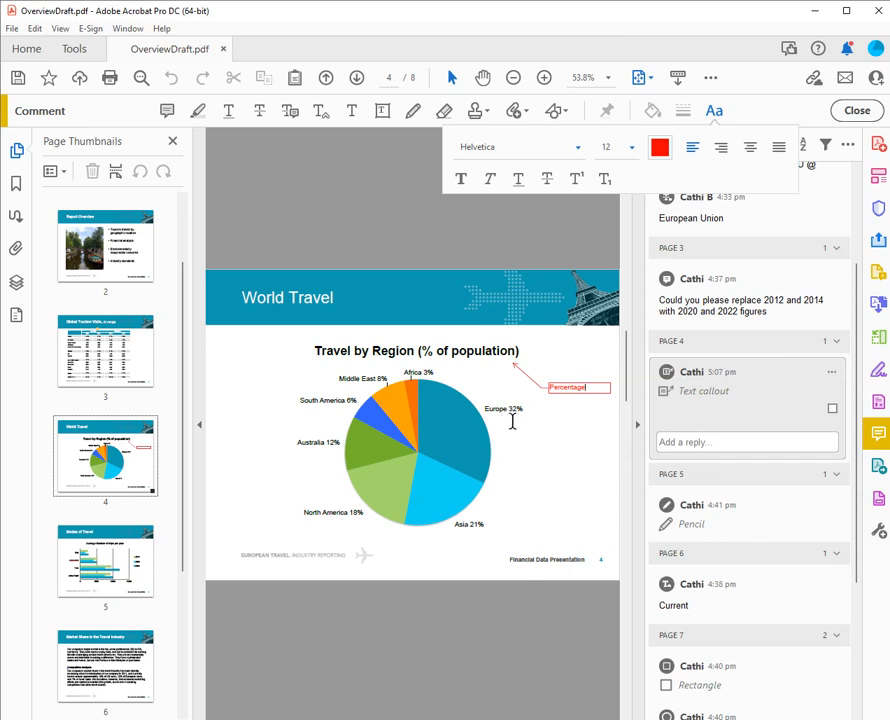
# Step: Add a text callout beside the pie chart reading "Break Europe down into East and West", pointing to the Europe slice
pyautogui.click(558, 111)
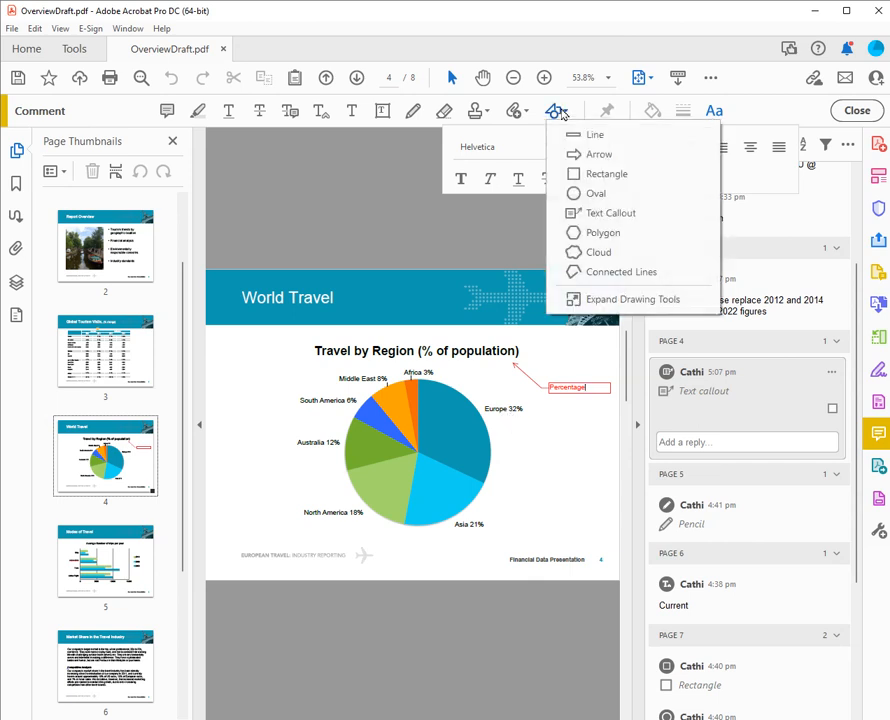
pyautogui.click(604, 222)
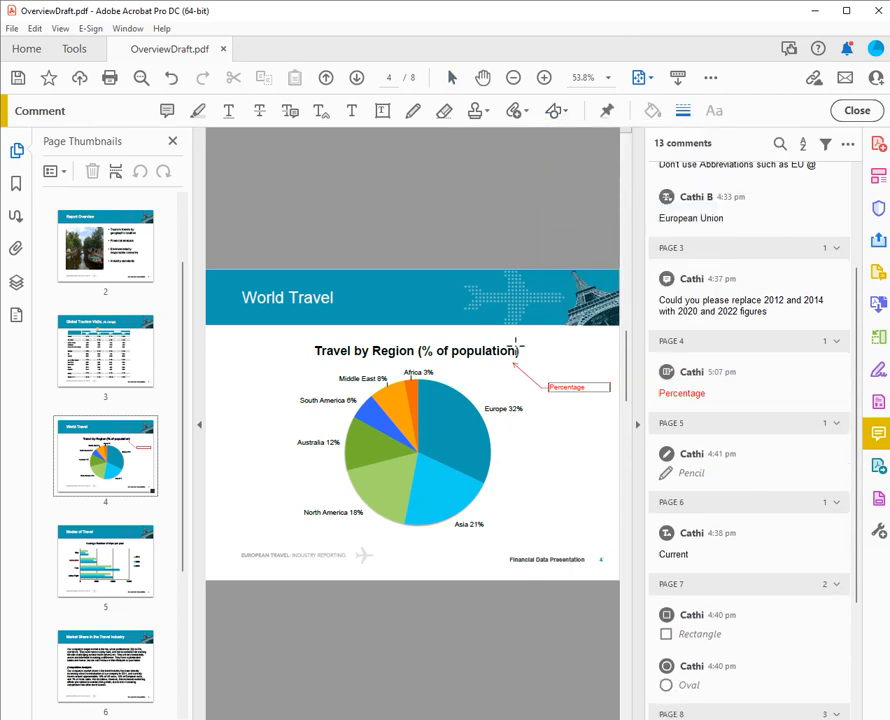
pyautogui.click(466, 435)
pyautogui.click(573, 457)
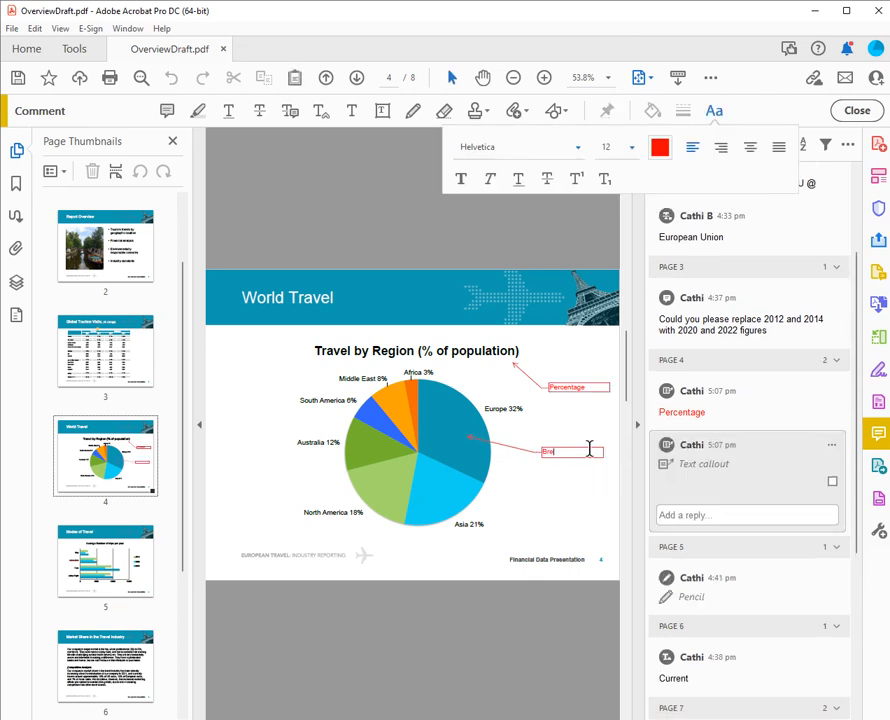
pyautogui.write('Break Europe down into Eas')
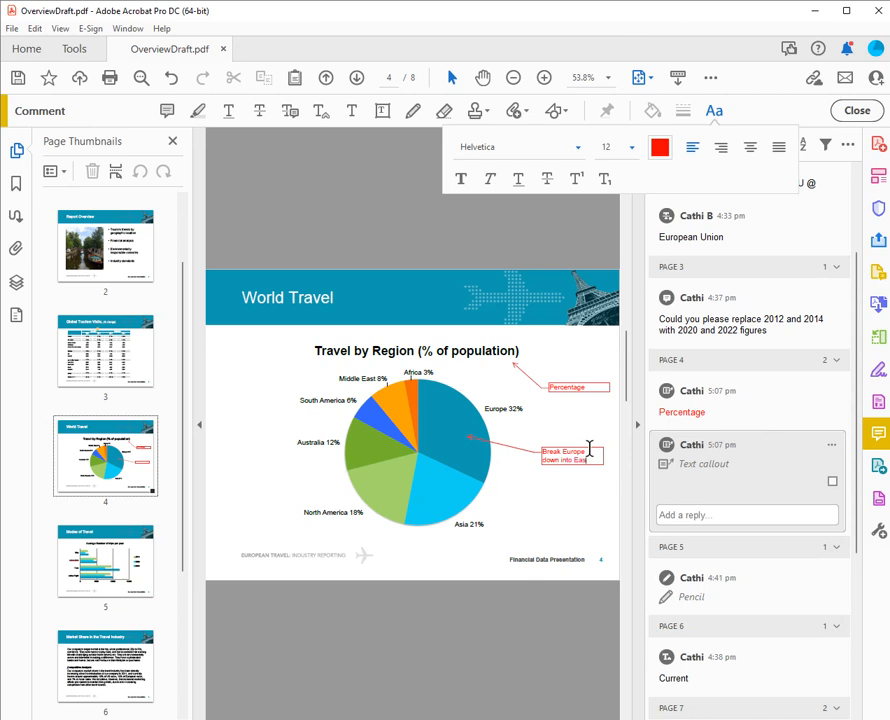
pyautogui.write('t and West')
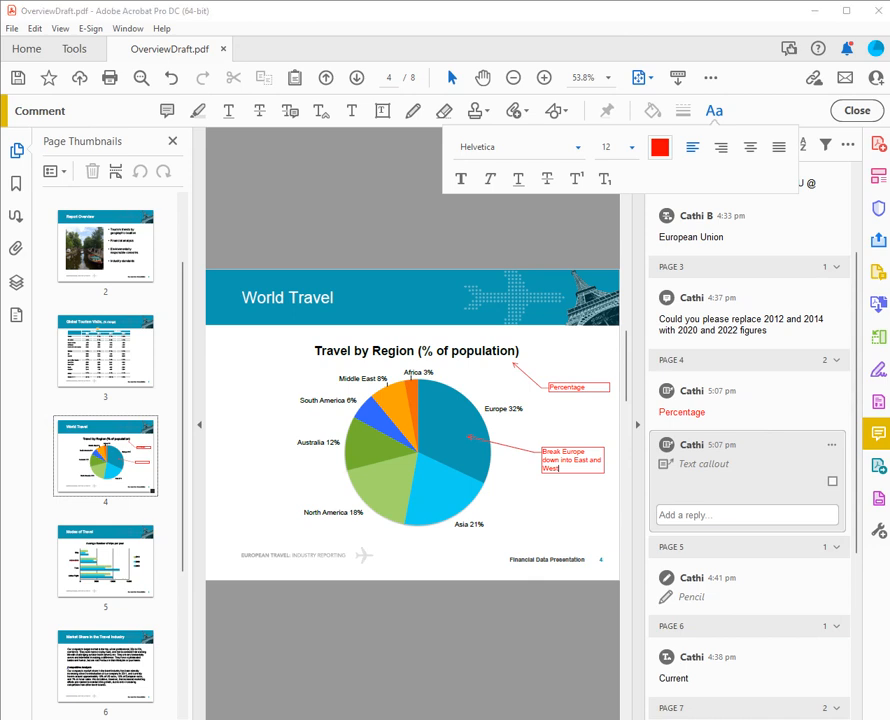
# Step: Place an audio comment just below the Australia 12% label and bring the Sound Recorder dialog fully into view
pyautogui.click(527, 114)
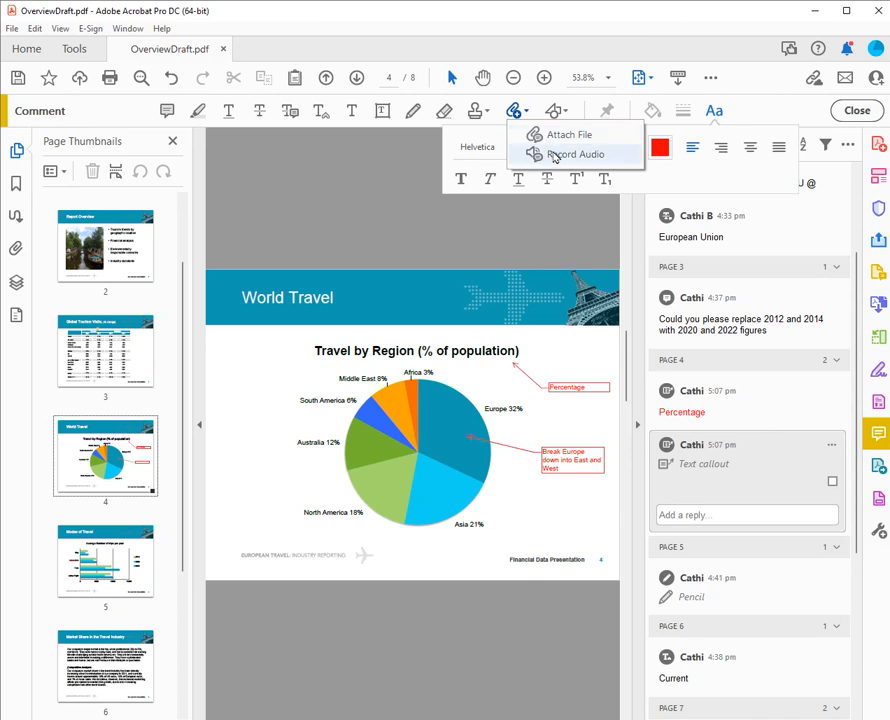
pyautogui.click(555, 155)
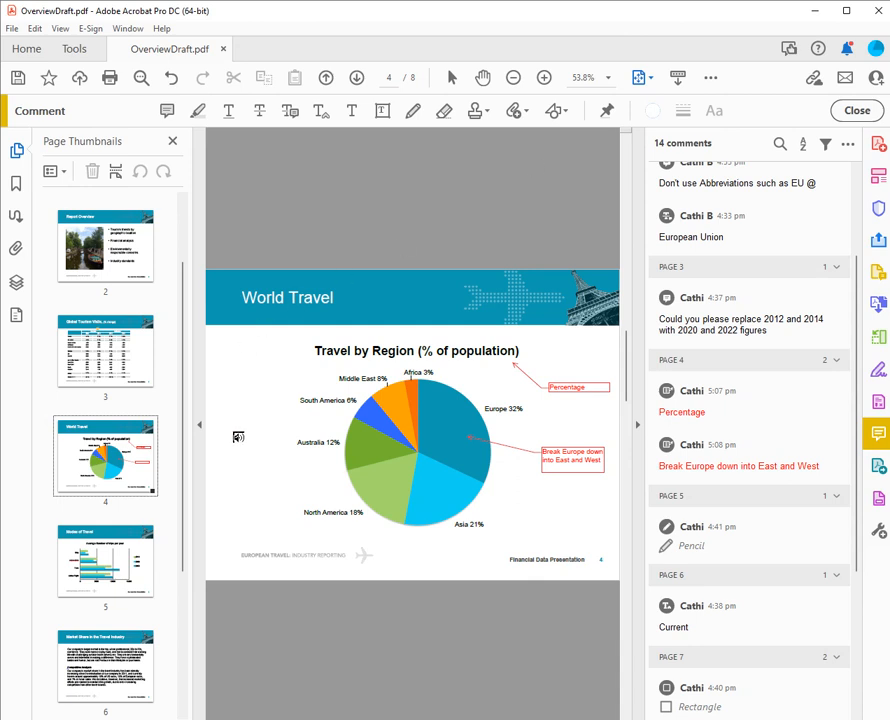
pyautogui.click(302, 460)
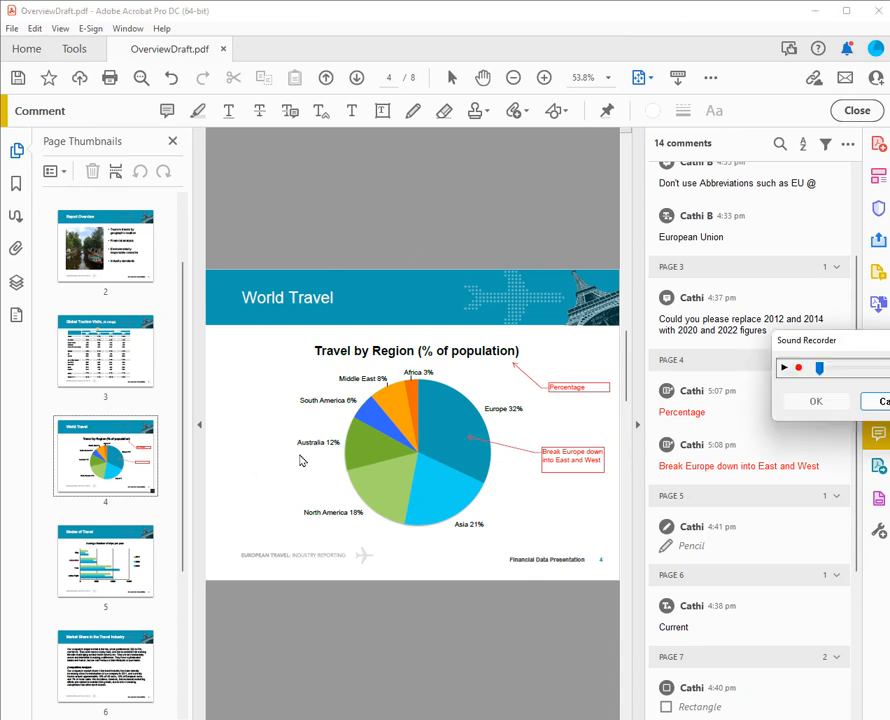
pyautogui.moveTo(875, 342); pyautogui.dragTo(560, 343)
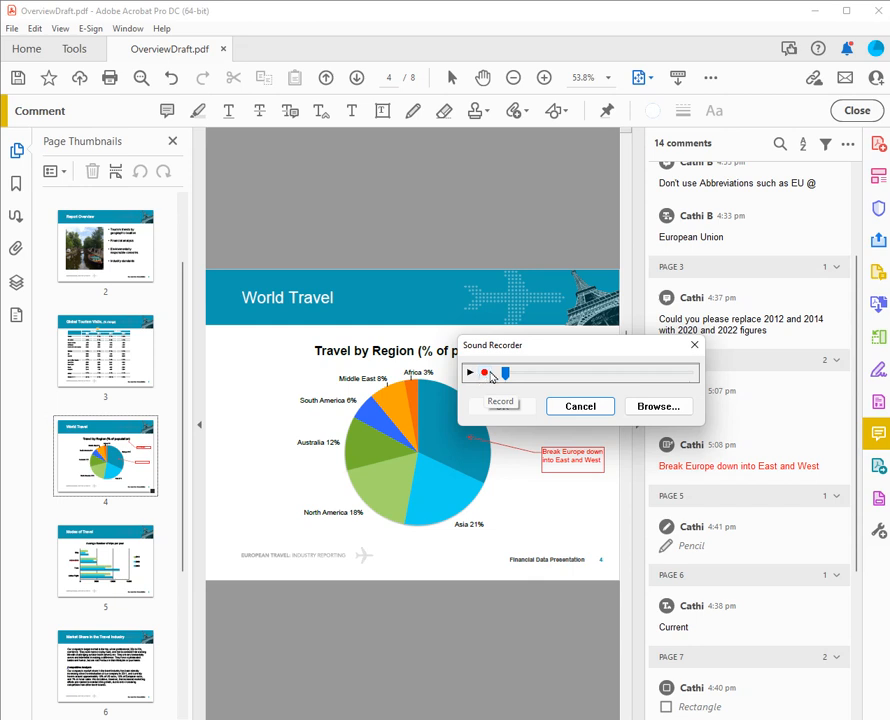
# Step: Use NZAudio.wav from the CBT-AcrobatDC Exercise Files folder as the sound for the audio comment
pyautogui.click(664, 408)
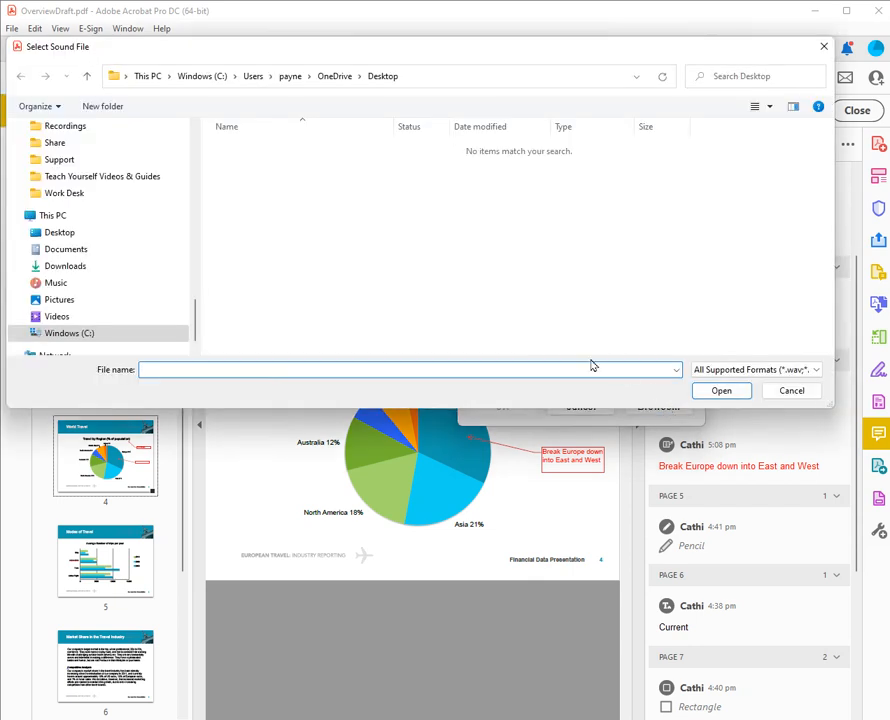
pyautogui.scroll(2, 127, 273)
pyautogui.scroll(4, 133, 268)
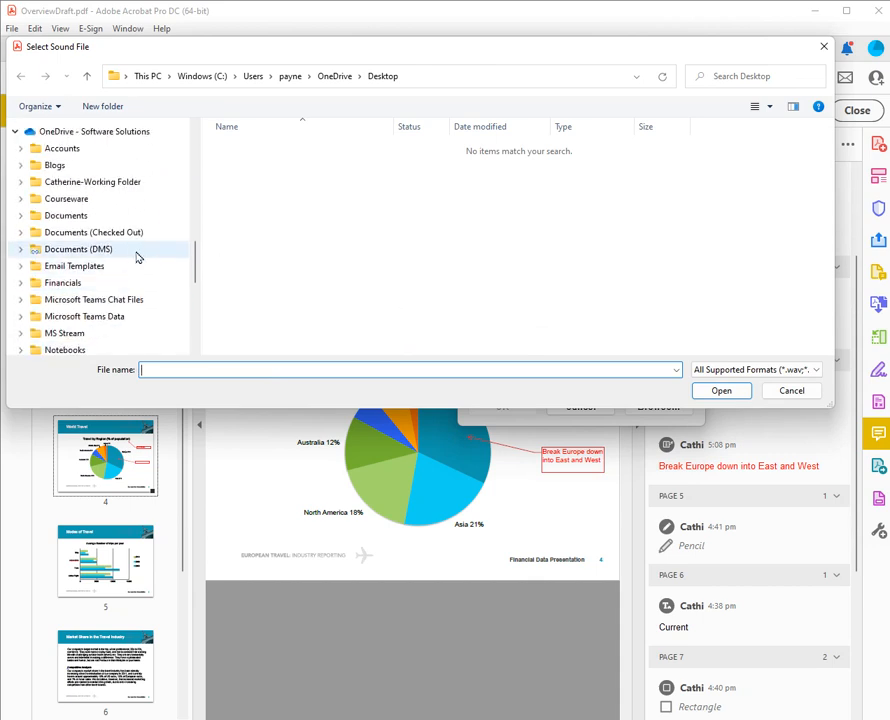
pyautogui.click(118, 182)
pyautogui.doubleClick(268, 191)
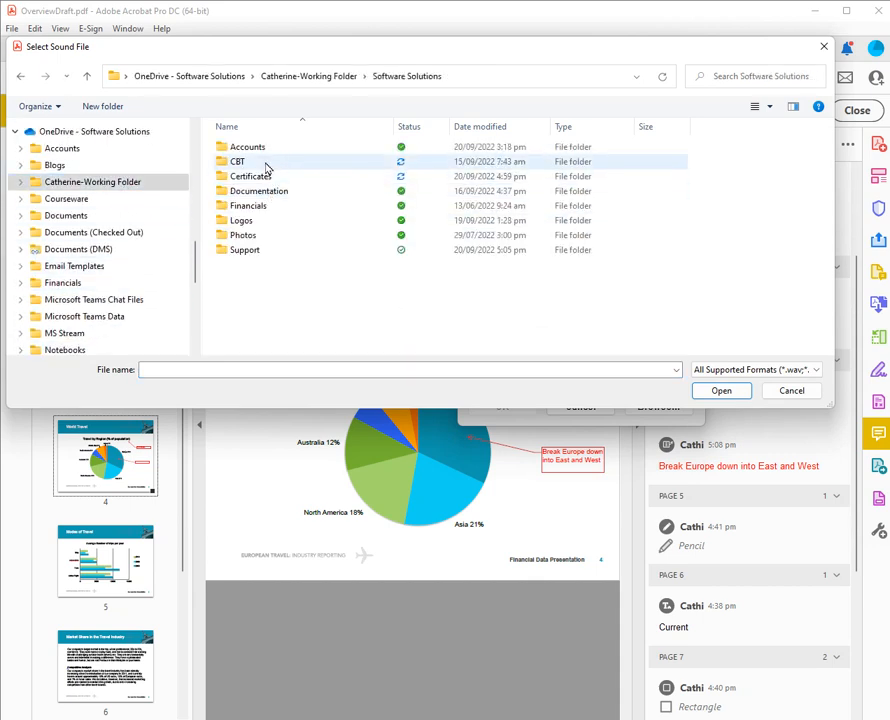
pyautogui.doubleClick(254, 164)
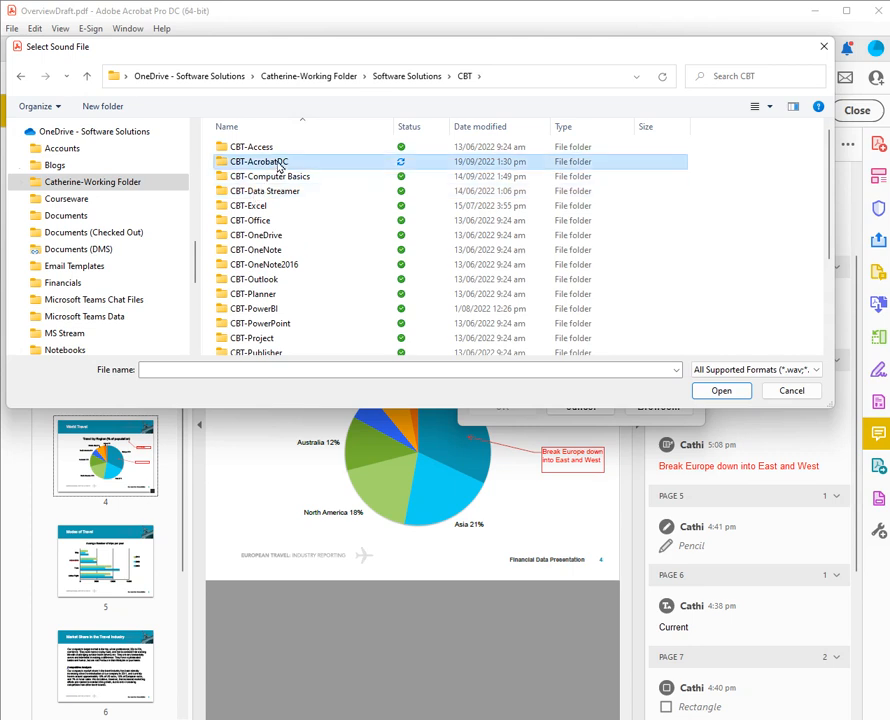
pyautogui.doubleClick(280, 161)
pyautogui.click(265, 192)
pyautogui.doubleClick(265, 192)
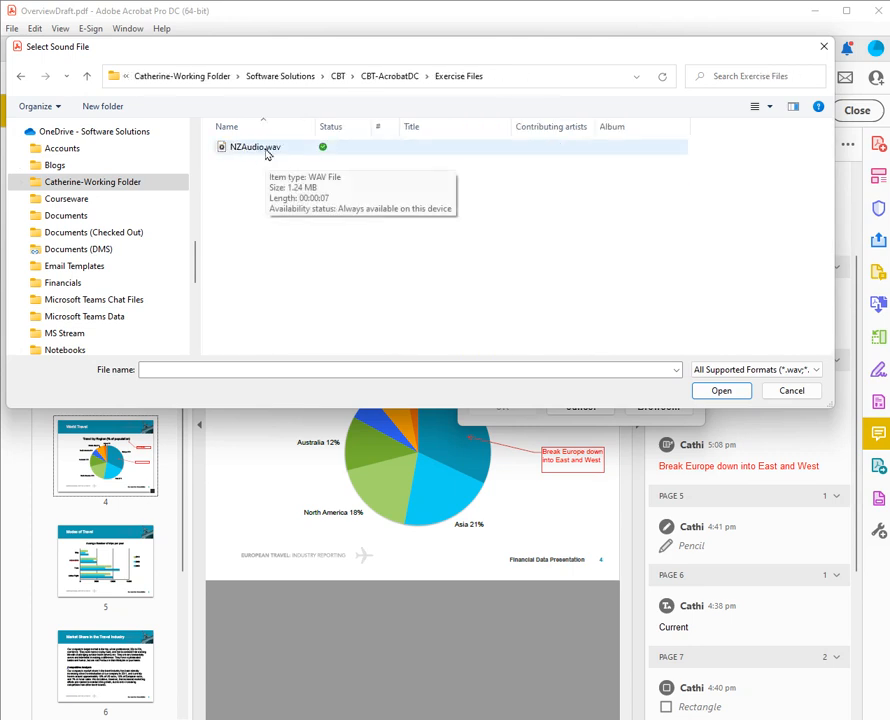
pyautogui.doubleClick(266, 150)
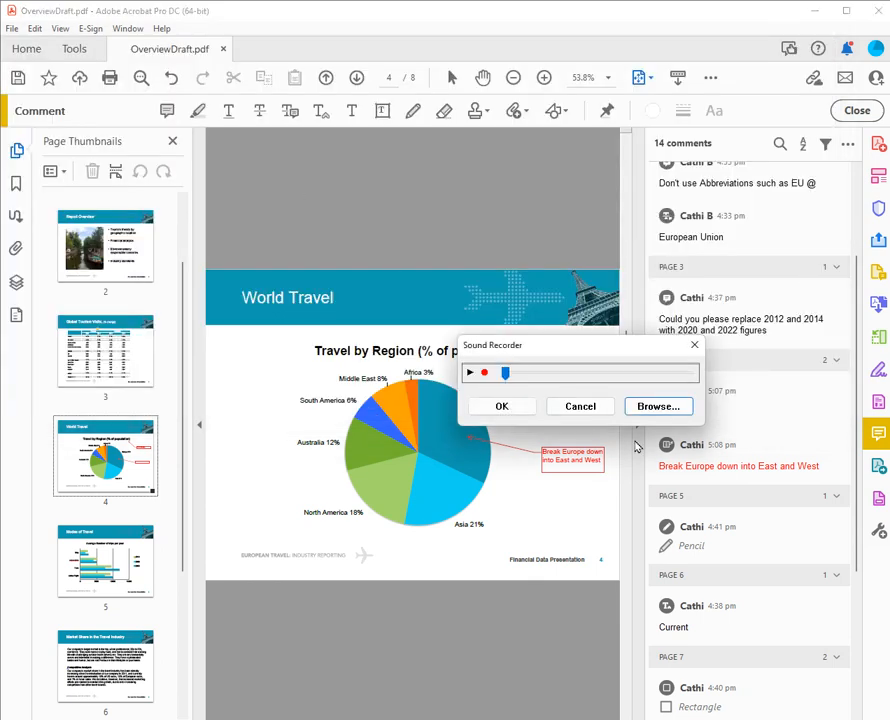
pyautogui.click(510, 408)
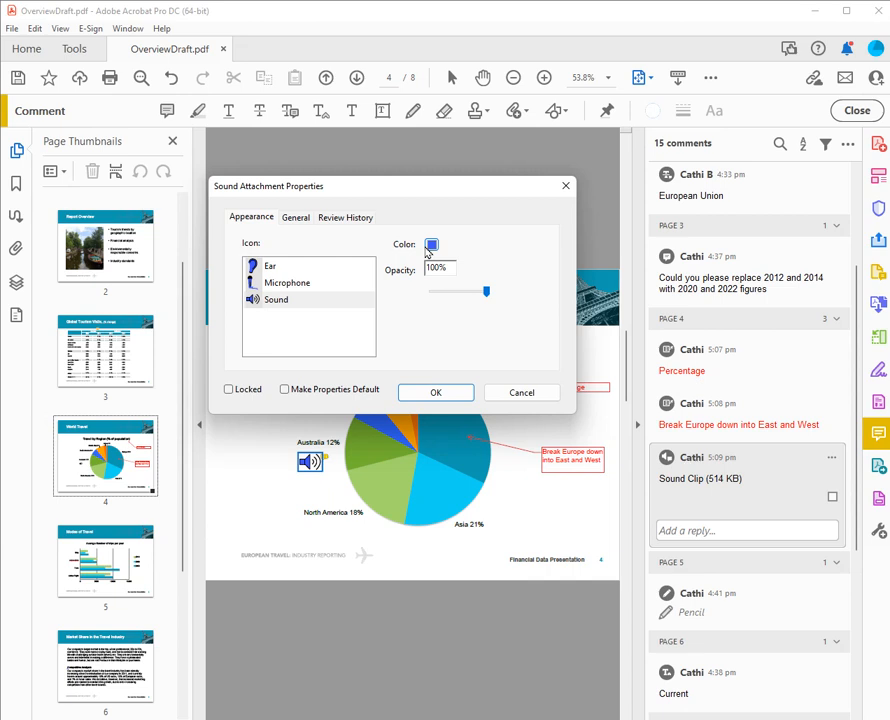
# Step: Accept the Sound icon properties and nudge the icon slightly beneath the Australia label
pyautogui.click(436, 393)
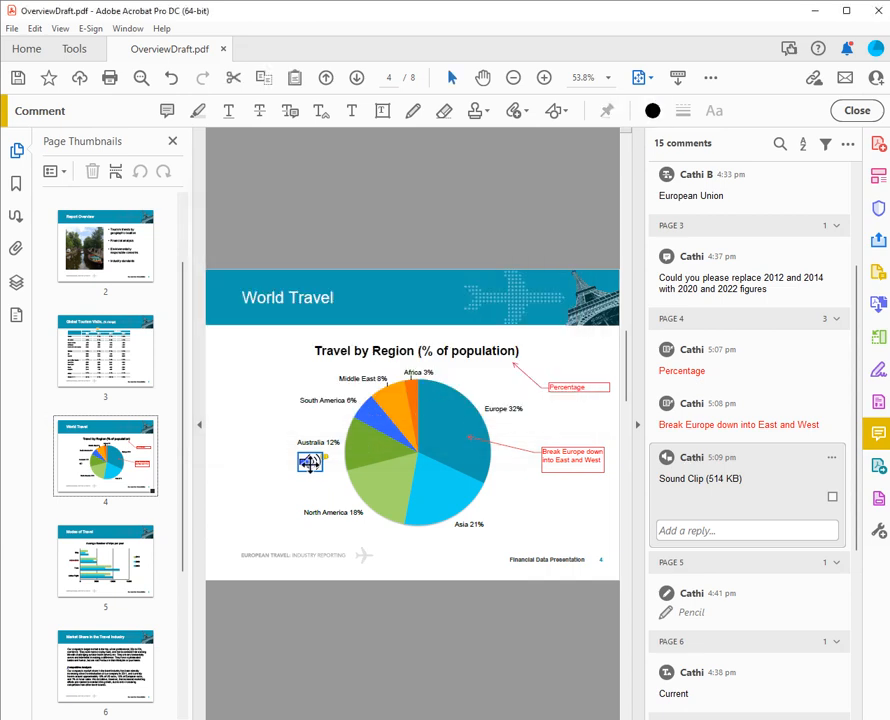
pyautogui.moveTo(309, 462); pyautogui.dragTo(306, 464)
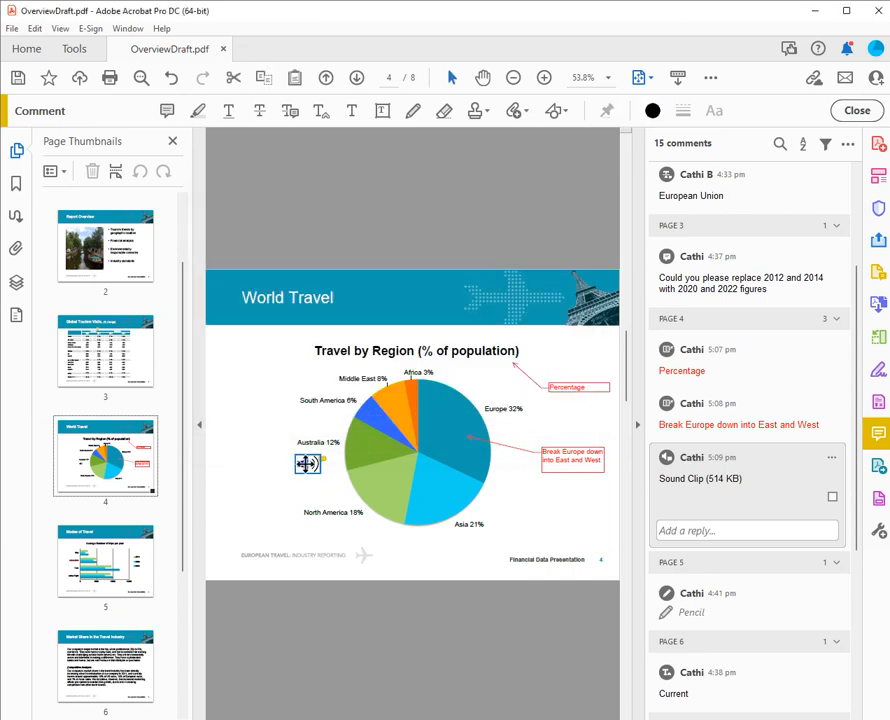
pyautogui.click(264, 491)
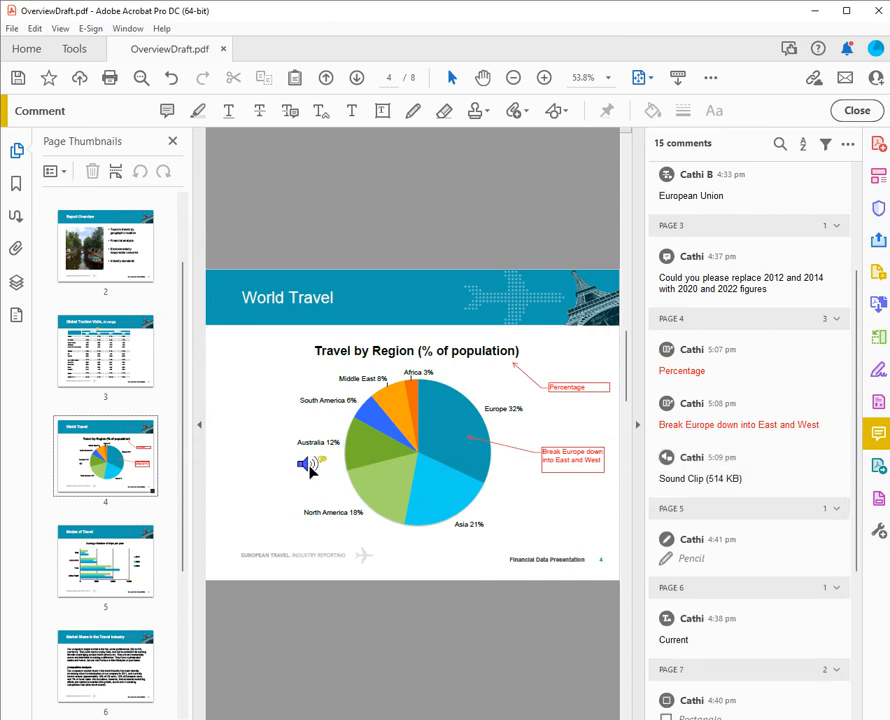
# Step: Play the sound clip attached below the Australia label, then deselect it
pyautogui.click(310, 468)
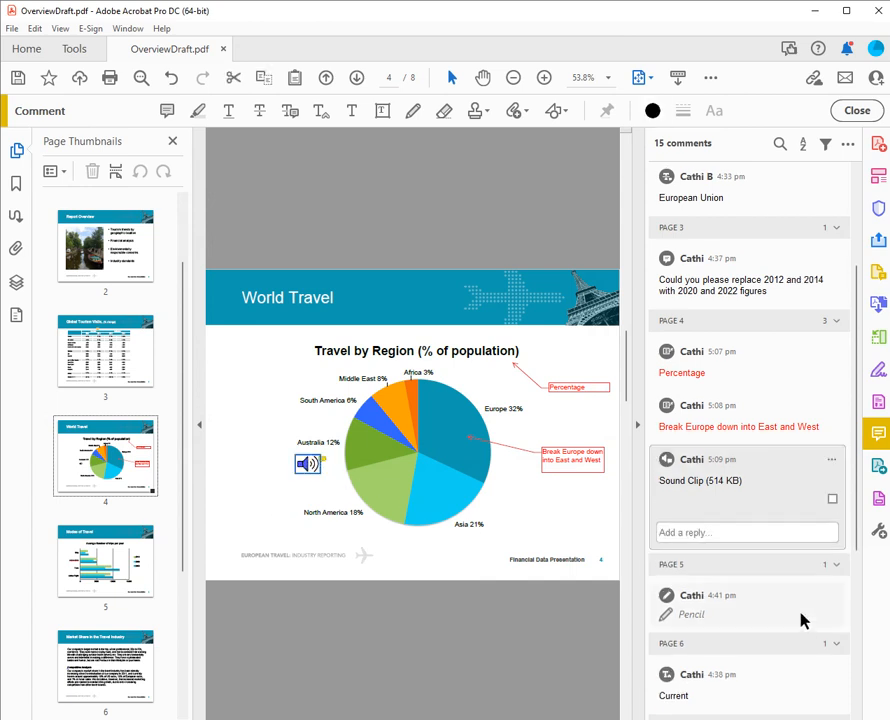
pyautogui.rightClick(312, 470)
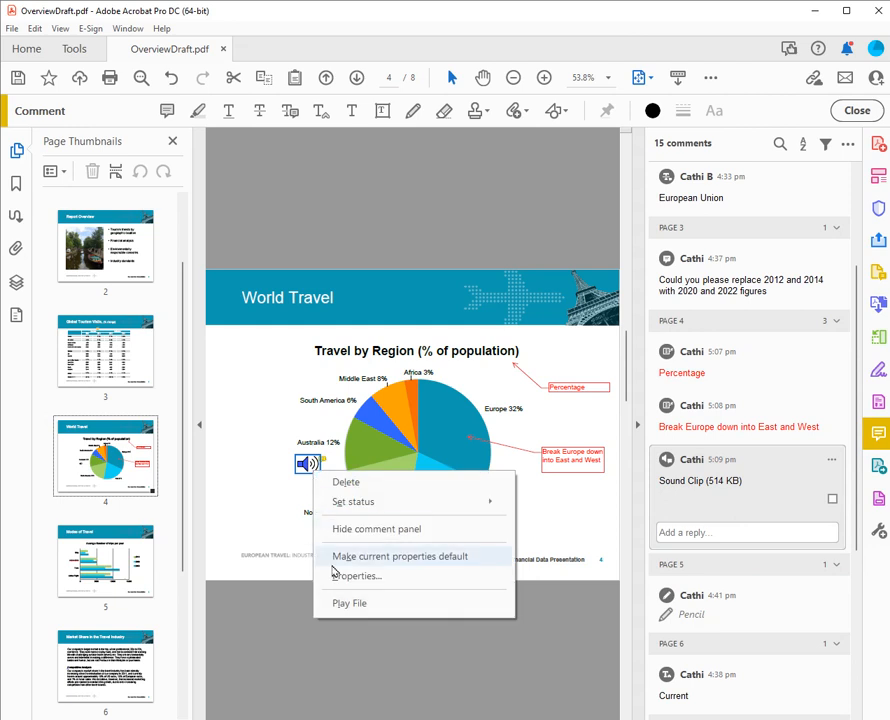
pyautogui.click(349, 604)
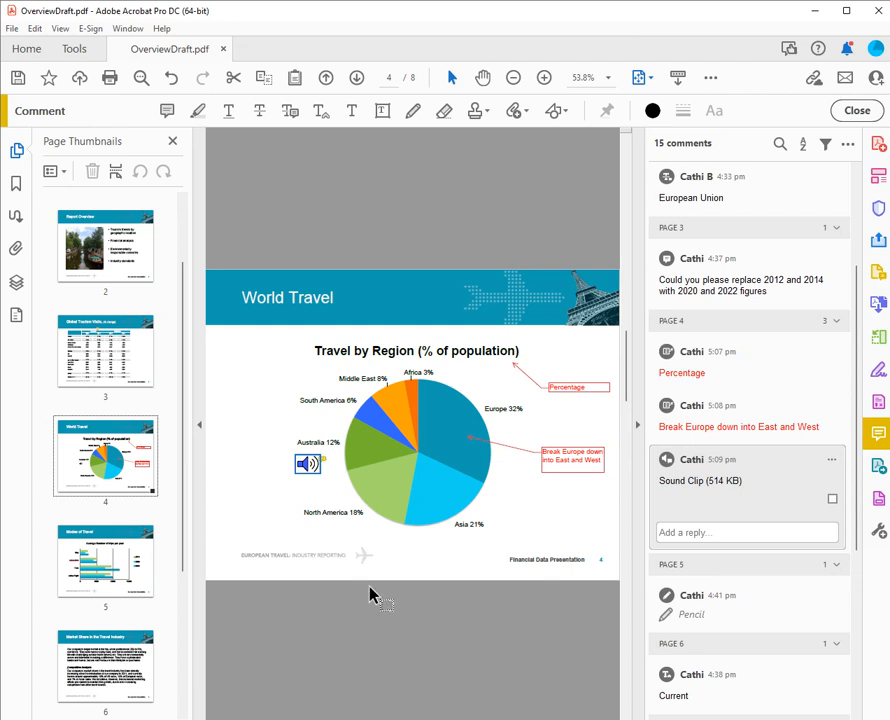
pyautogui.click(590, 560)
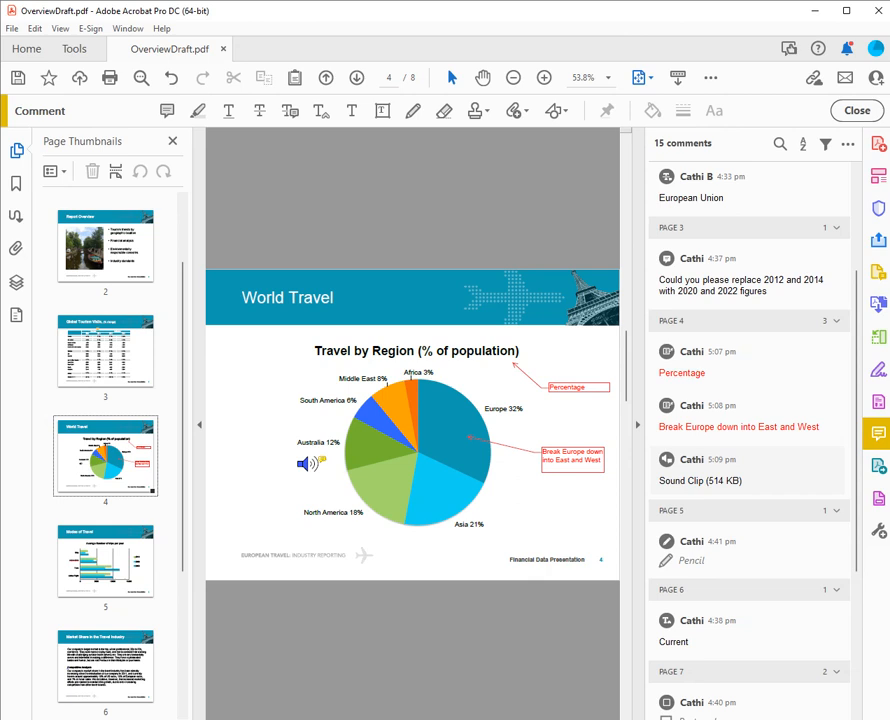
# Step: Attach Analysis.pdf as a file comment with the Paperclip icon and align the icon just left of the chart title
pyautogui.click(526, 112)
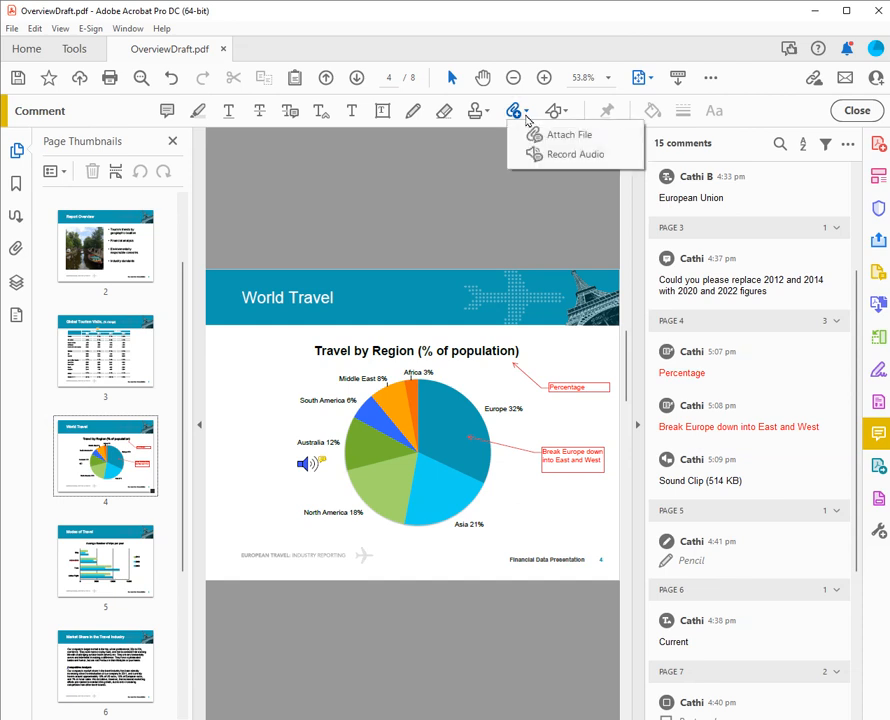
pyautogui.click(545, 134)
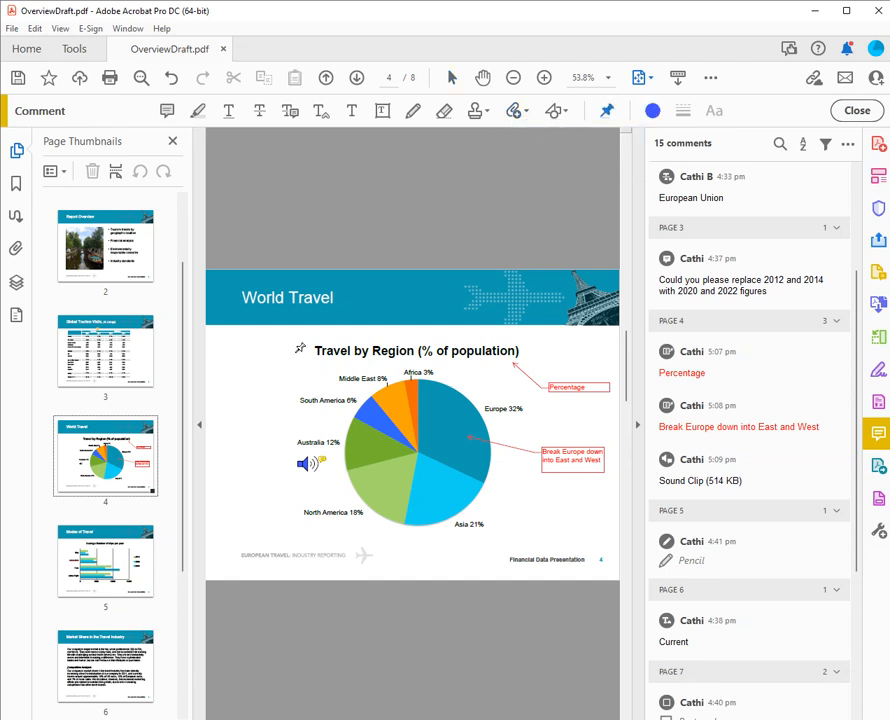
pyautogui.click(299, 350)
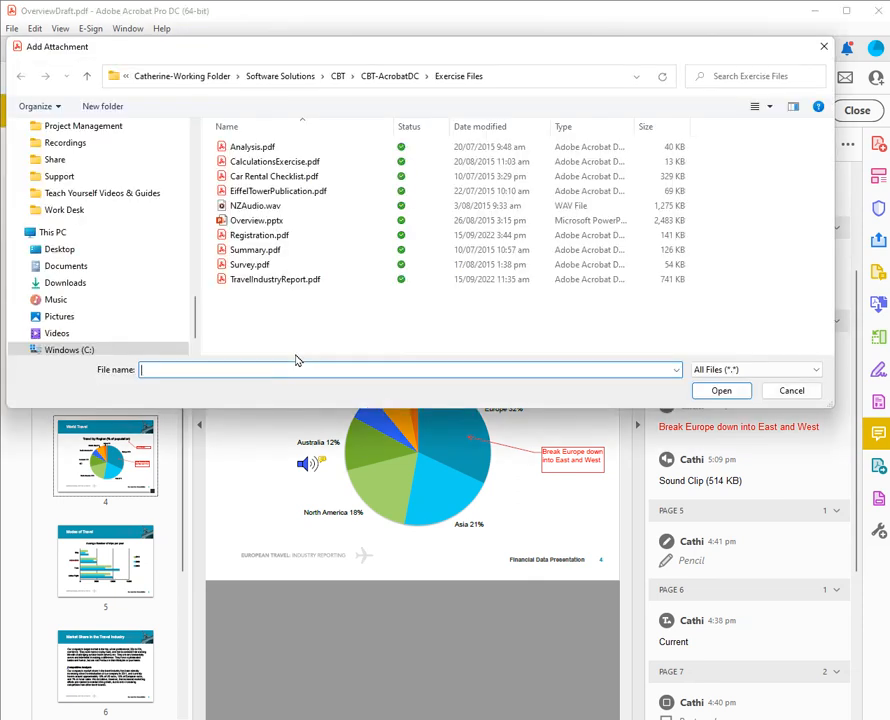
pyautogui.click(264, 151)
pyautogui.click(724, 391)
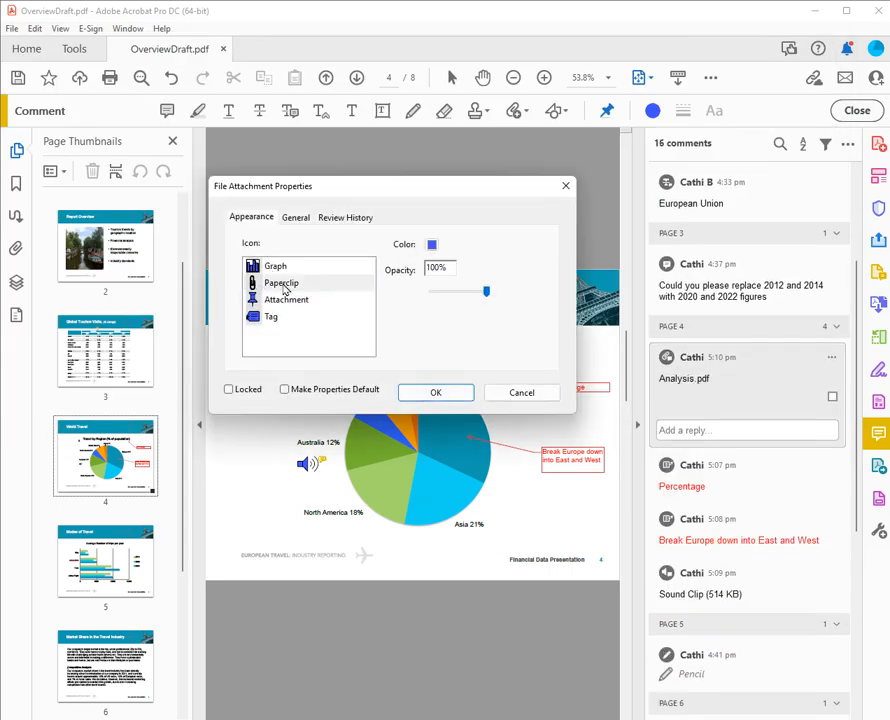
pyautogui.click(432, 393)
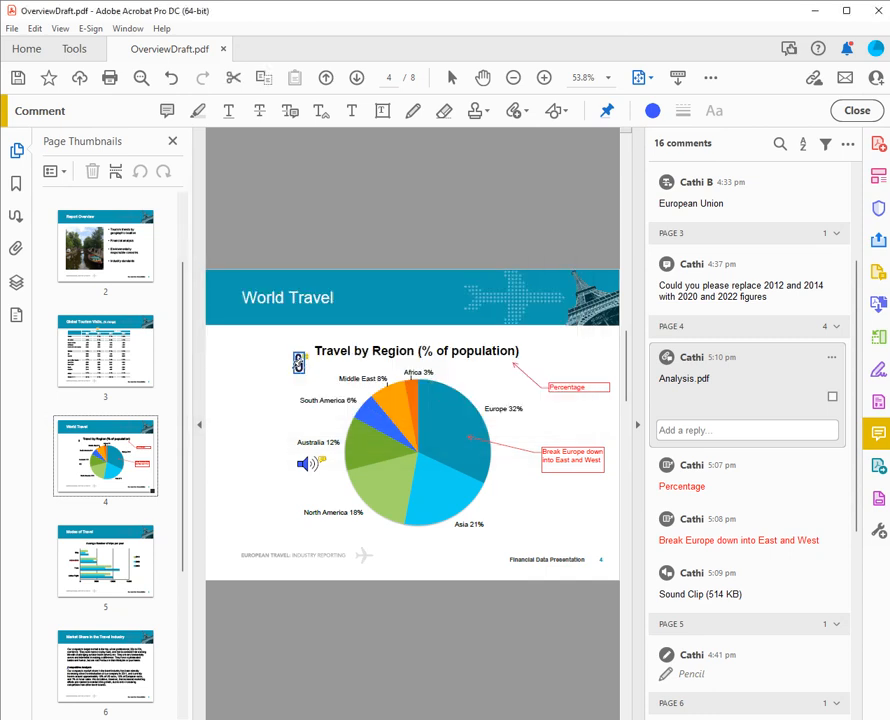
pyautogui.moveTo(298, 363); pyautogui.dragTo(297, 350)
pyautogui.click(288, 387)
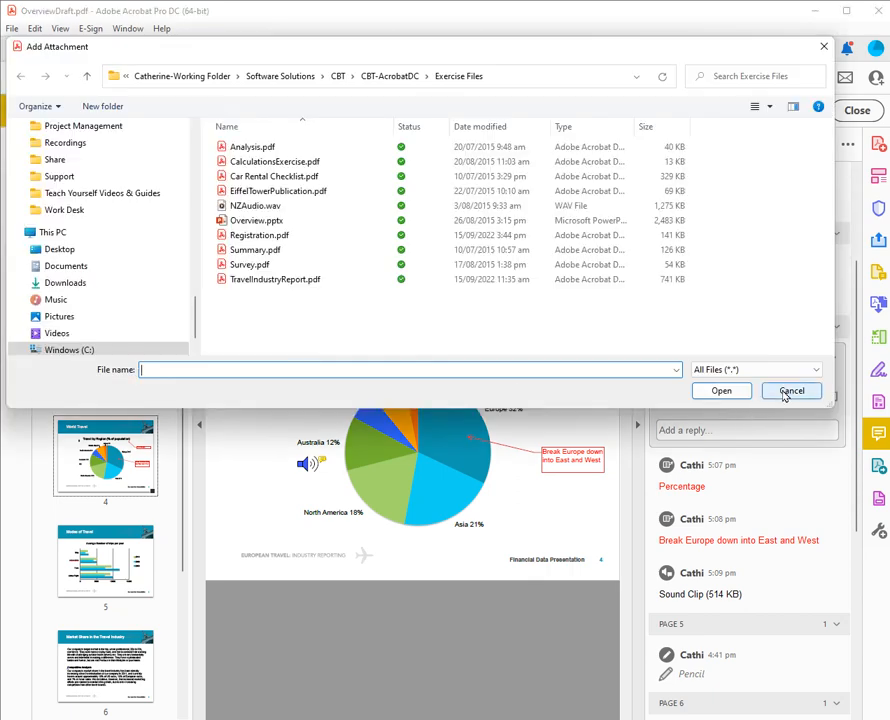
pyautogui.click(791, 391)
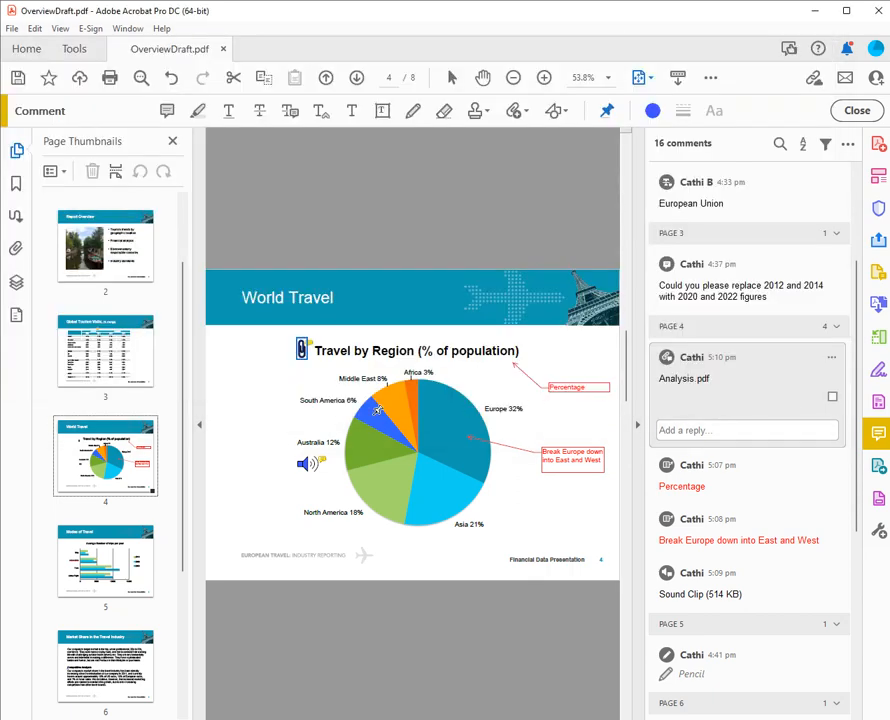
pyautogui.click(302, 347)
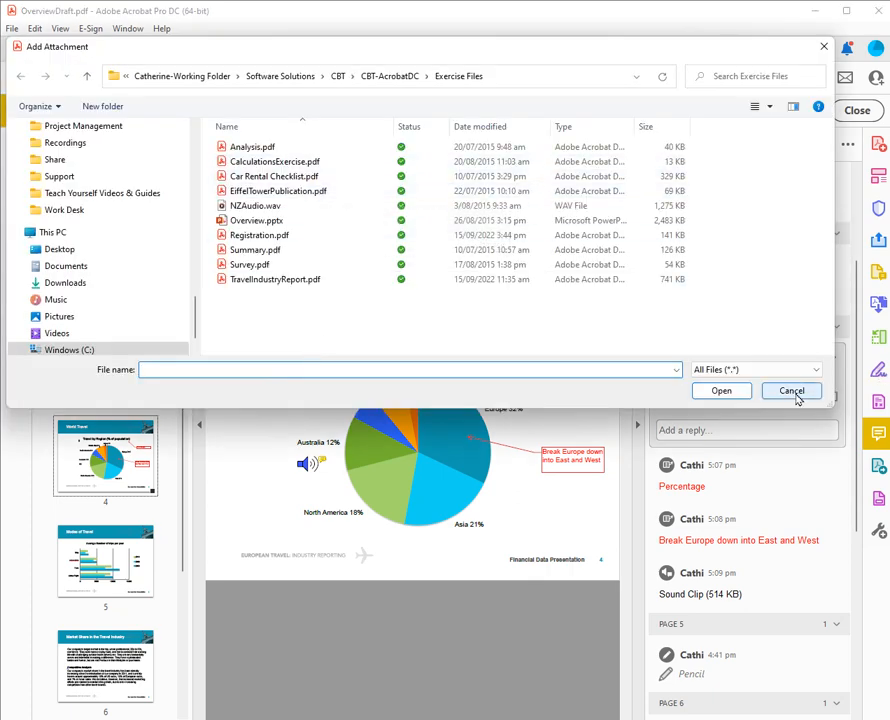
pyautogui.click(792, 391)
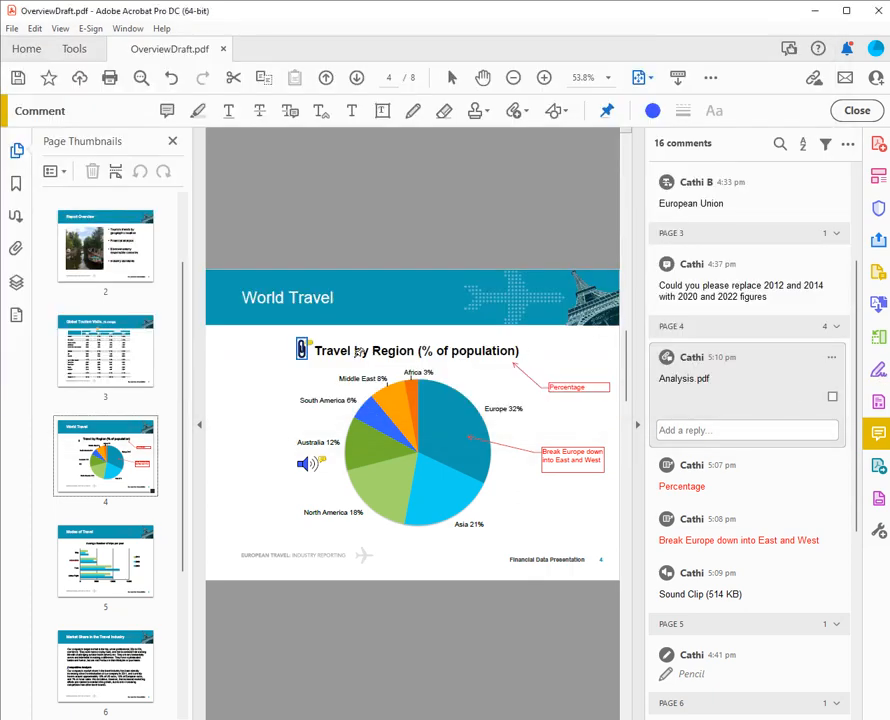
# Step: Open the Analysis.pdf file attached beside the chart title to view it, and close it again
pyautogui.rightClick(300, 352)
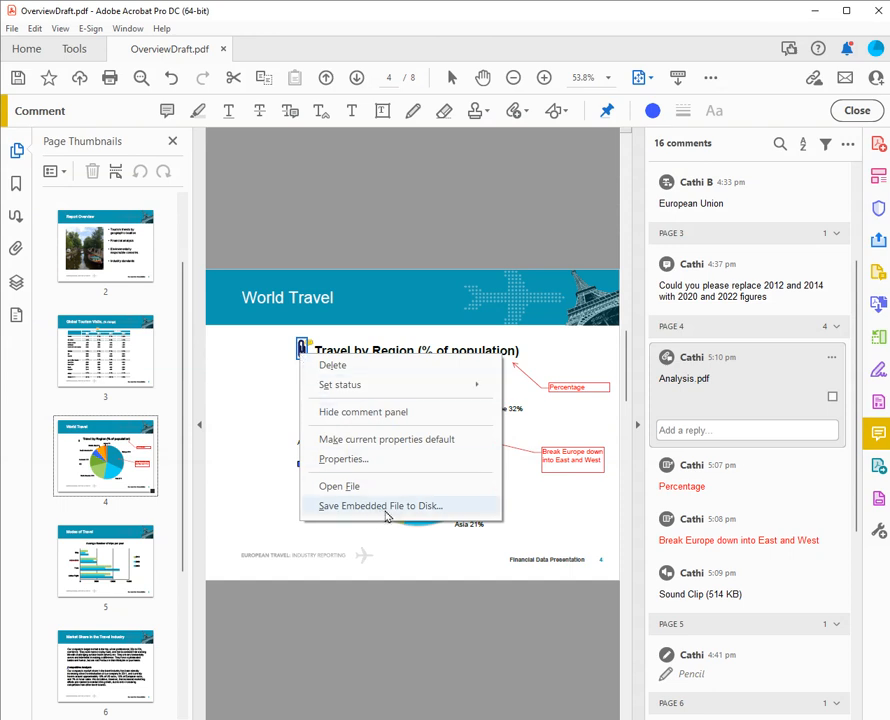
pyautogui.click(335, 486)
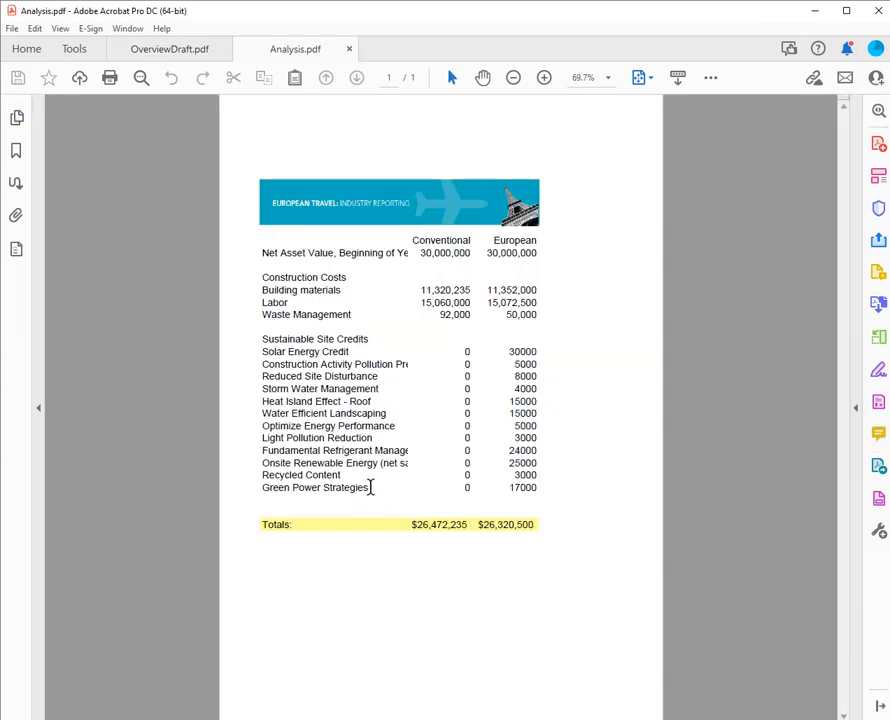
pyautogui.click(349, 49)
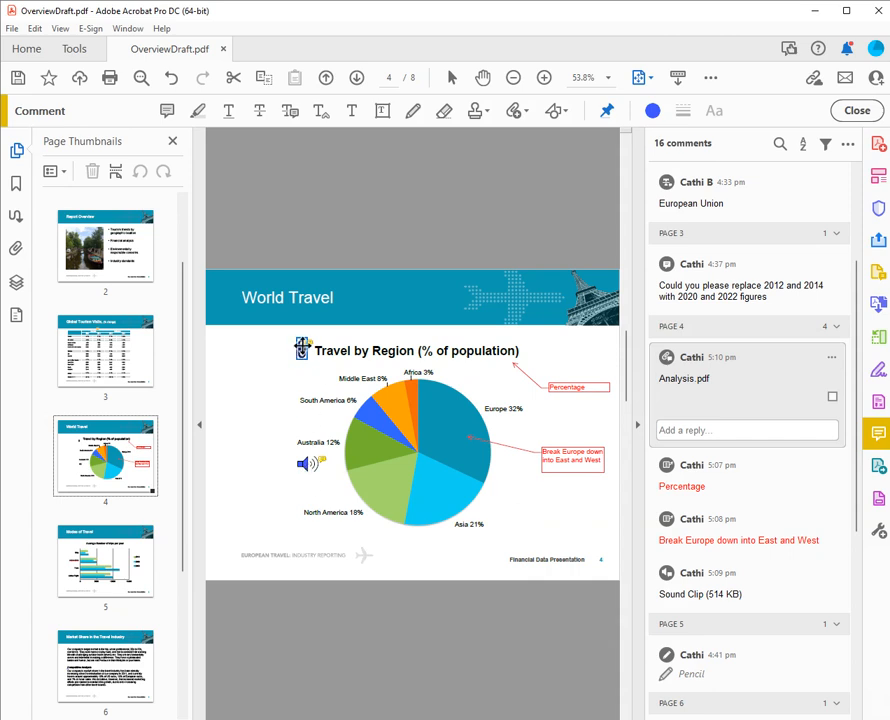
pyautogui.rightClick(301, 347)
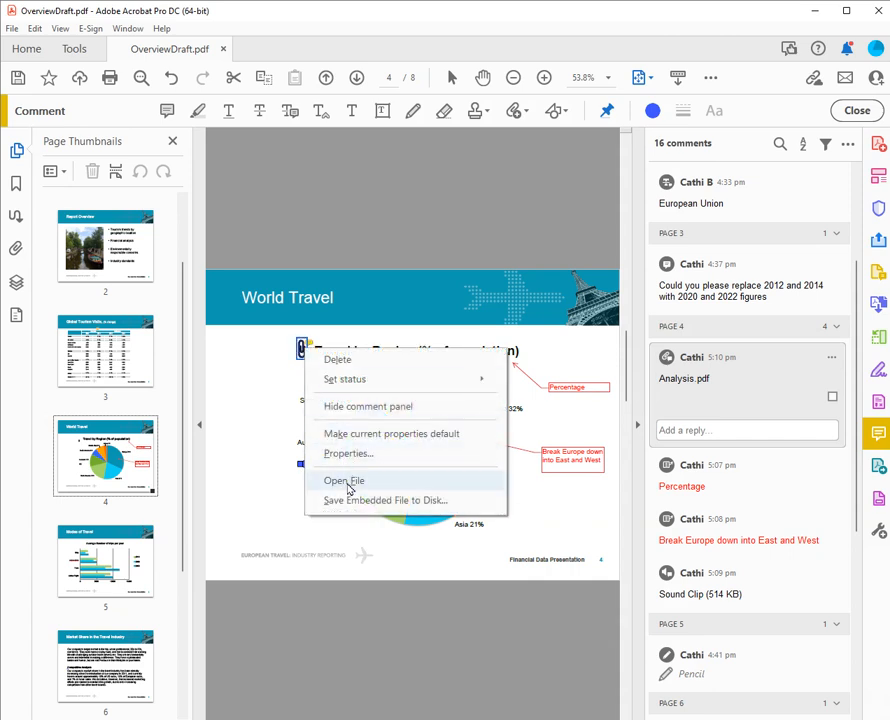
pyautogui.click(238, 415)
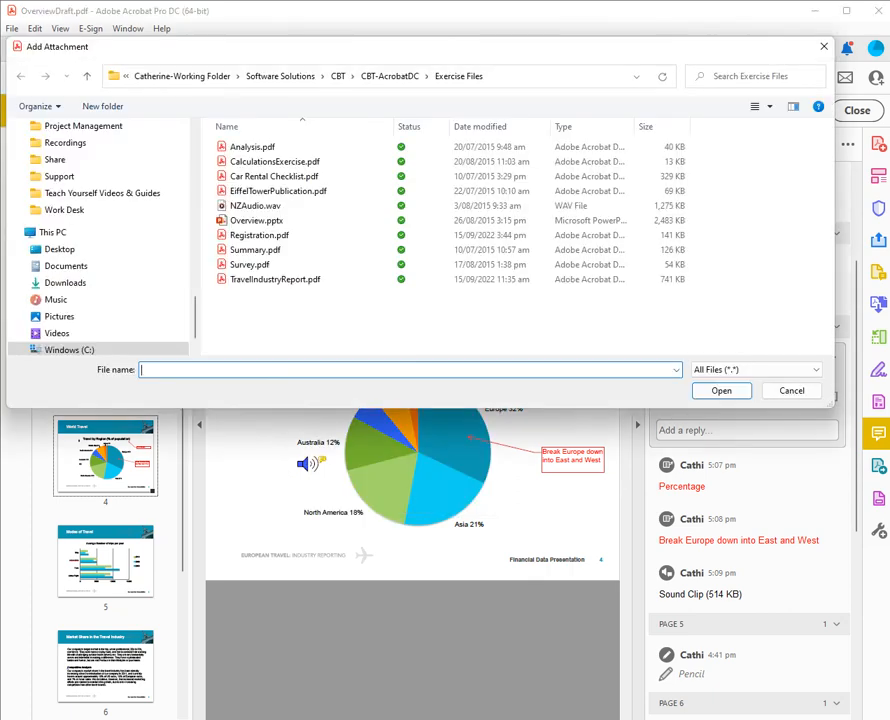
pyautogui.click(792, 390)
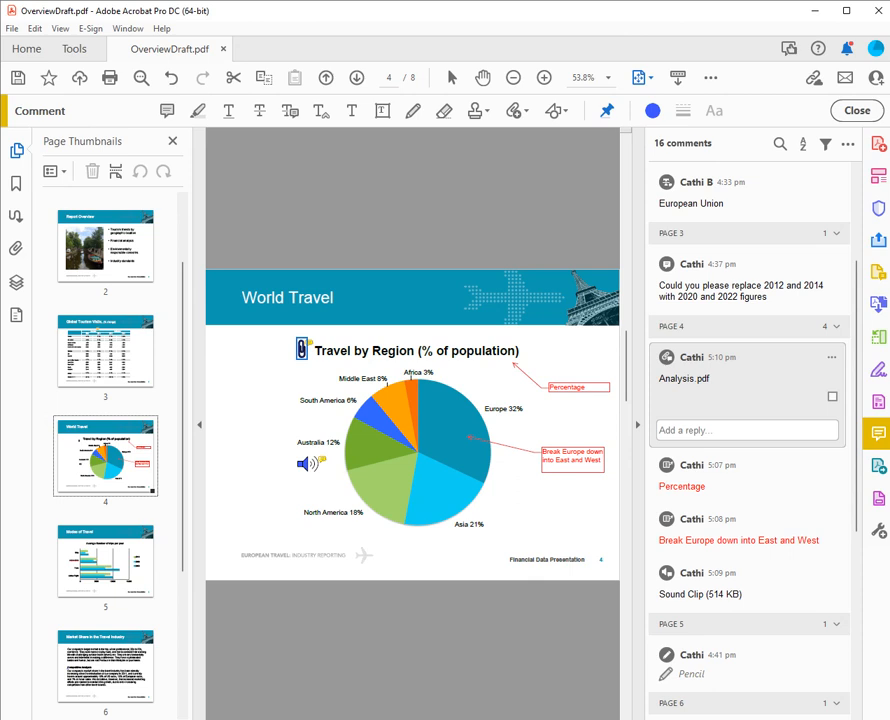
# Step: Place the Standard Business stamp PRELIMINARY RESULTS just above the European Travel footer text on page 4
pyautogui.click(487, 113)
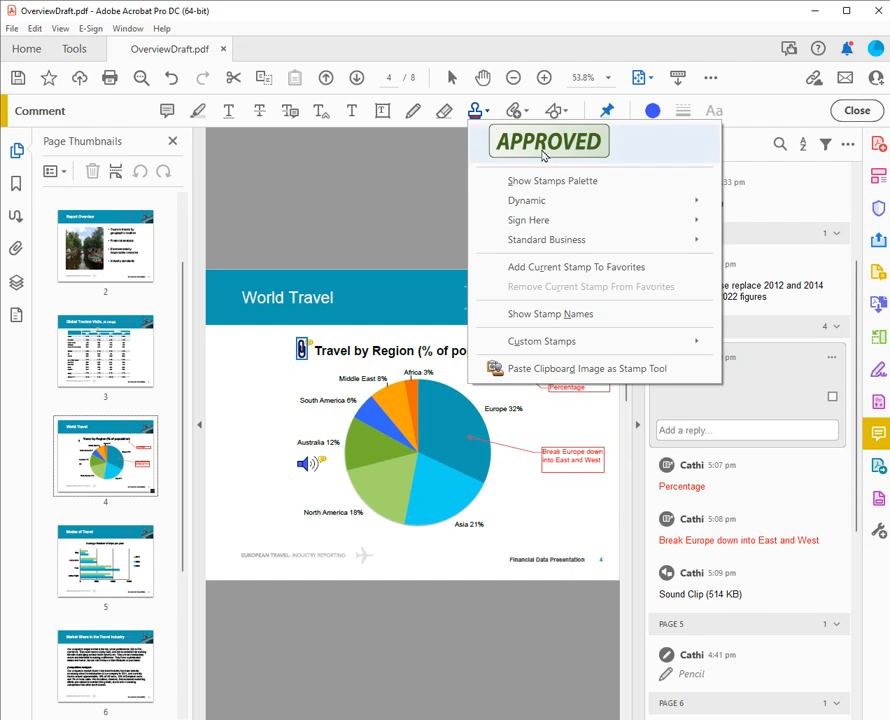
pyautogui.moveTo(530, 206)
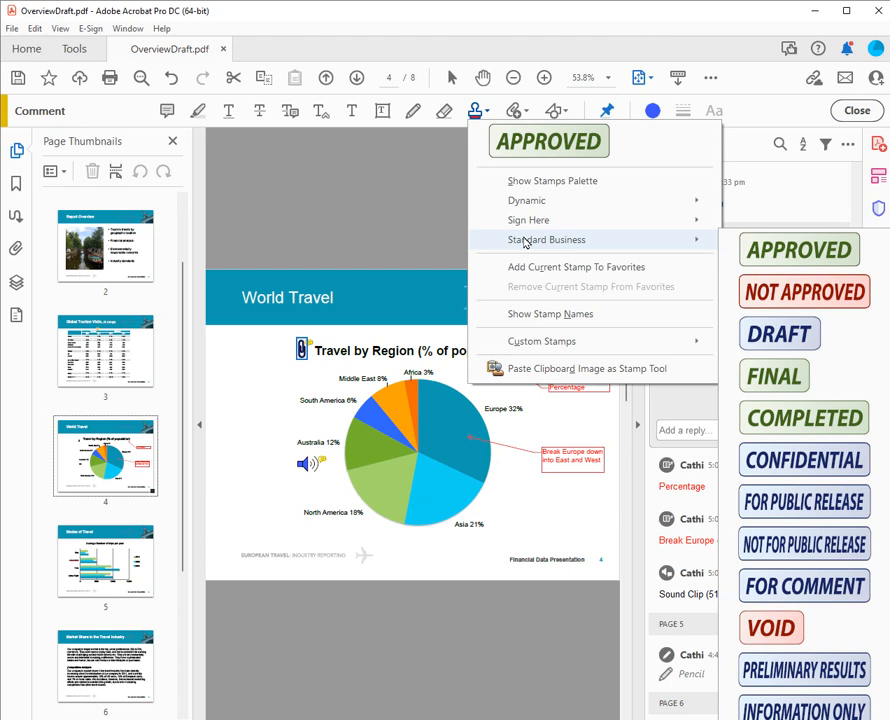
pyautogui.click(835, 669)
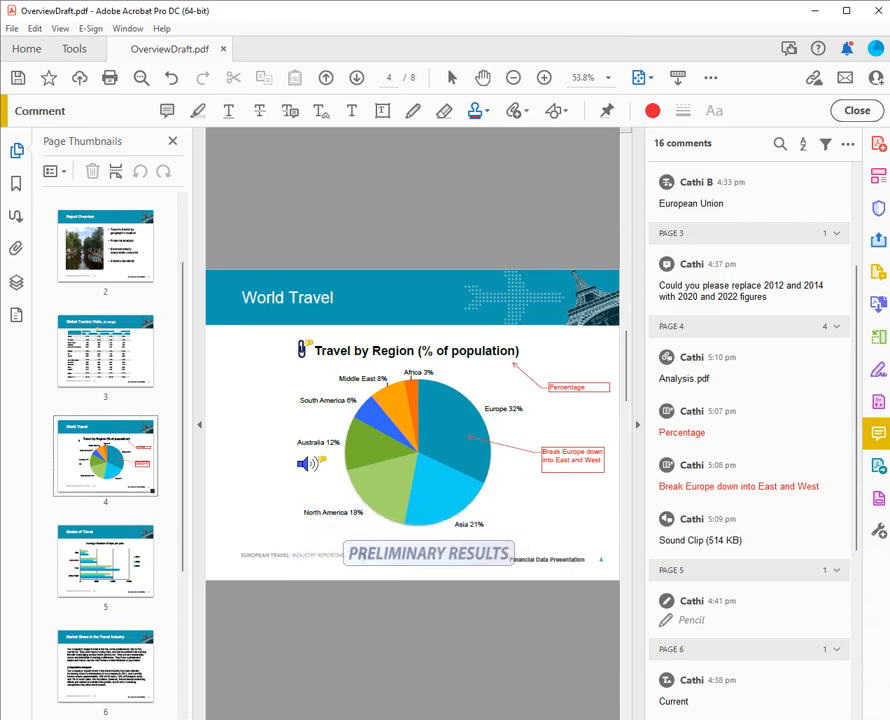
pyautogui.click(296, 533)
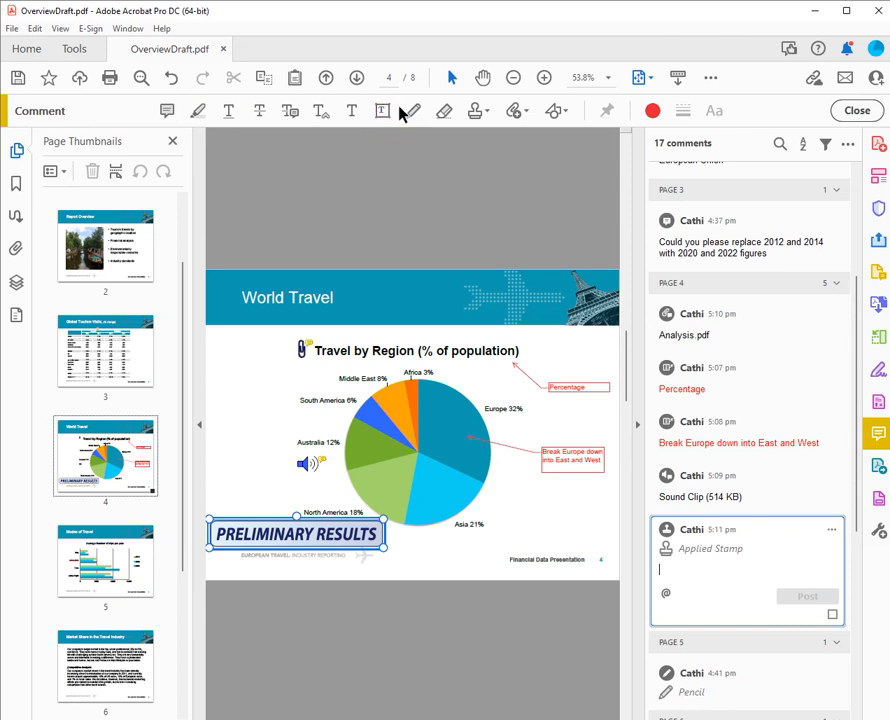
pyautogui.click(480, 116)
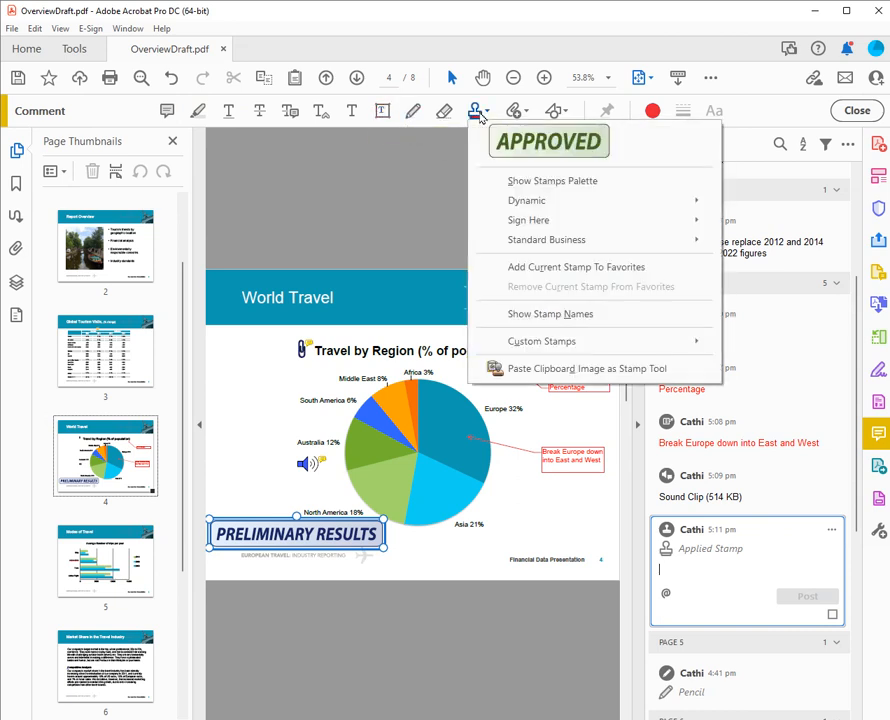
pyautogui.click(480, 116)
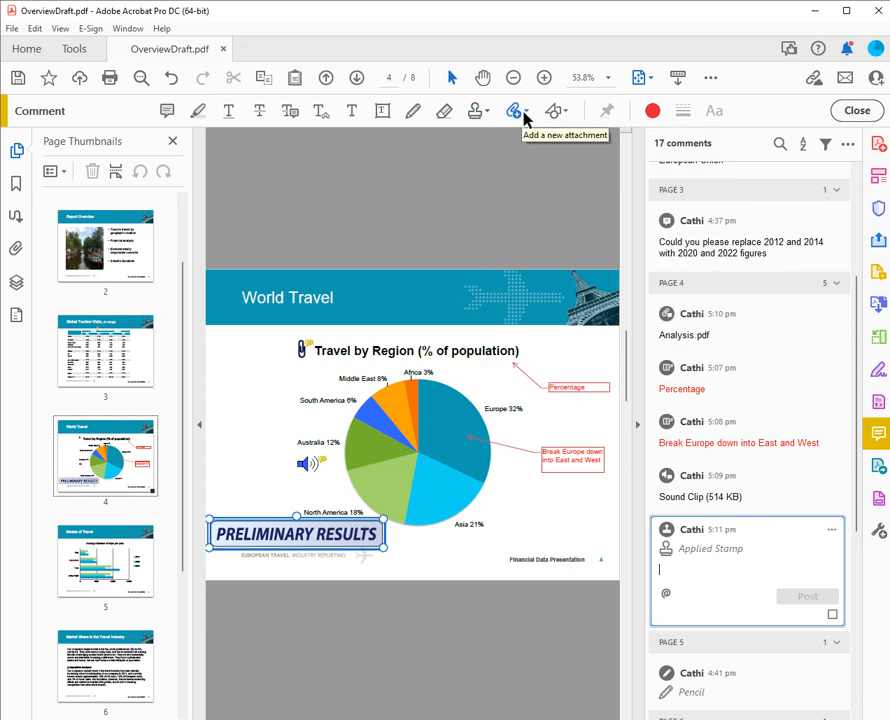
pyautogui.click(566, 113)
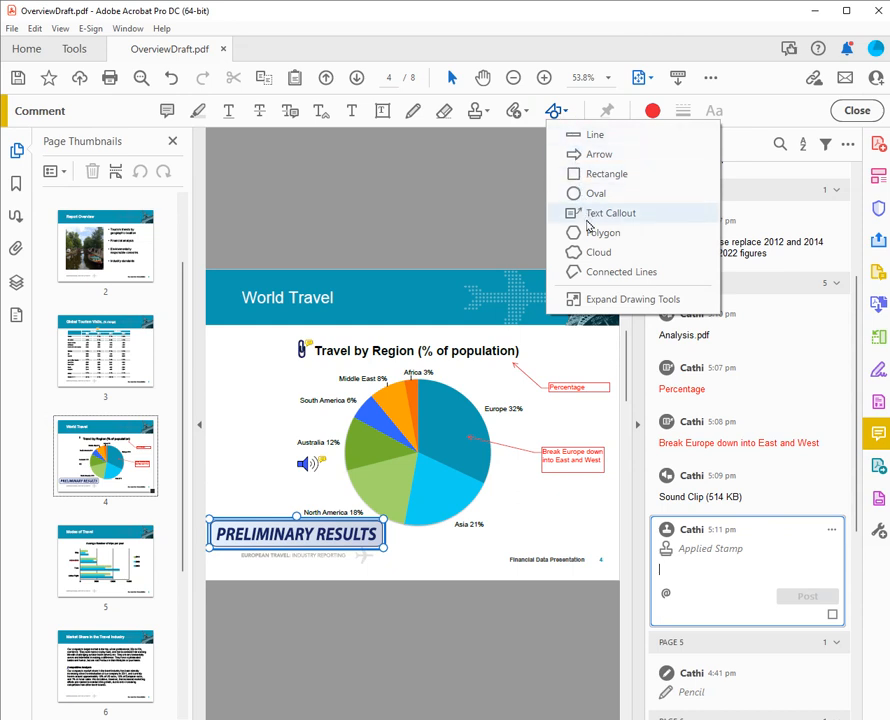
pyautogui.click(436, 220)
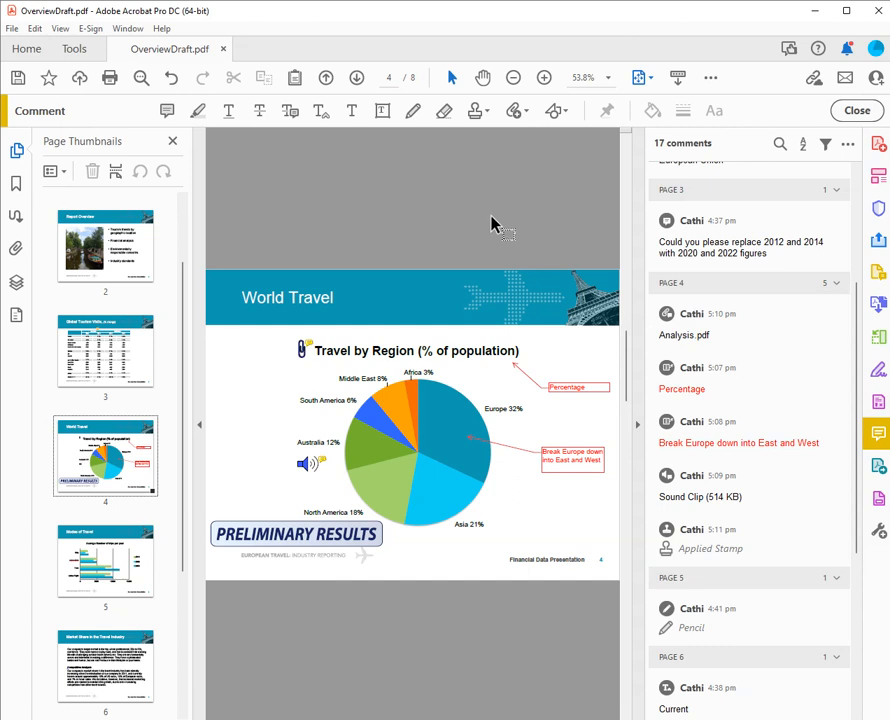
# Step: Move the window to make the comment list options readable and review the Commenting Preferences, closing them without changes
pyautogui.click(847, 147)
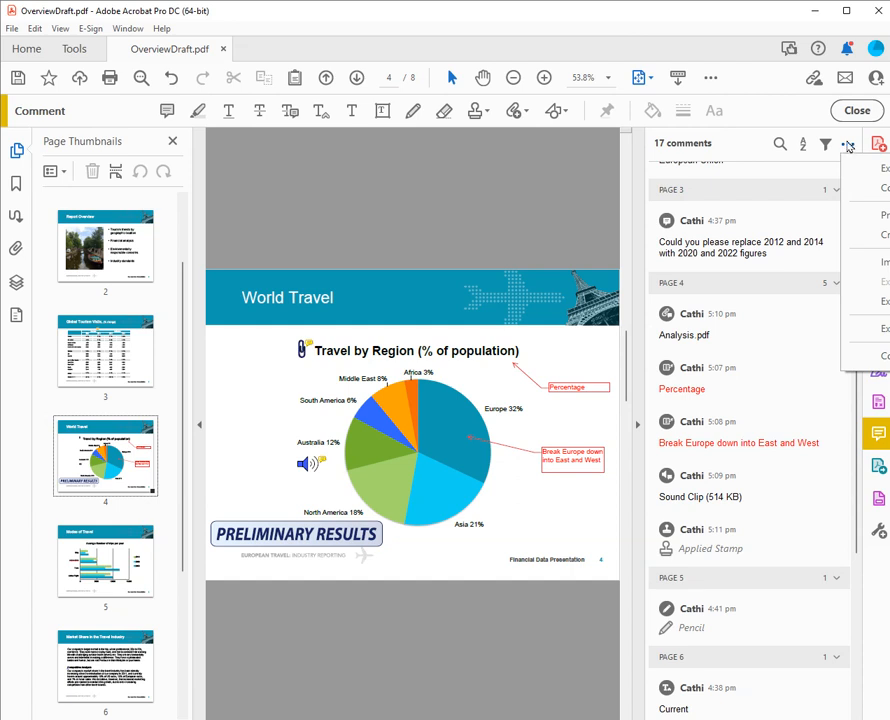
pyautogui.moveTo(700, 24); pyautogui.dragTo(560, 27)
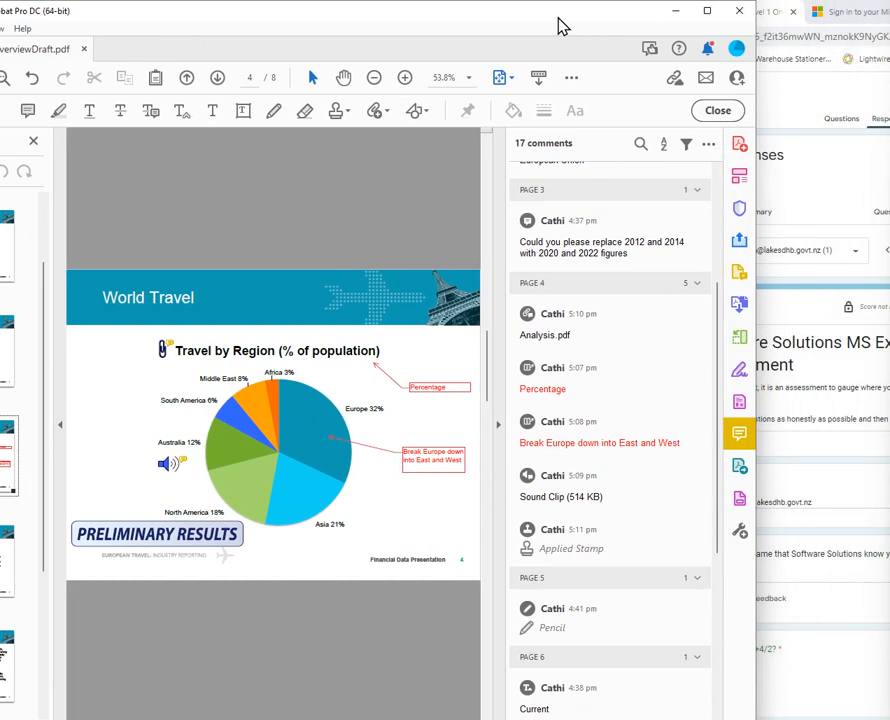
pyautogui.click(708, 145)
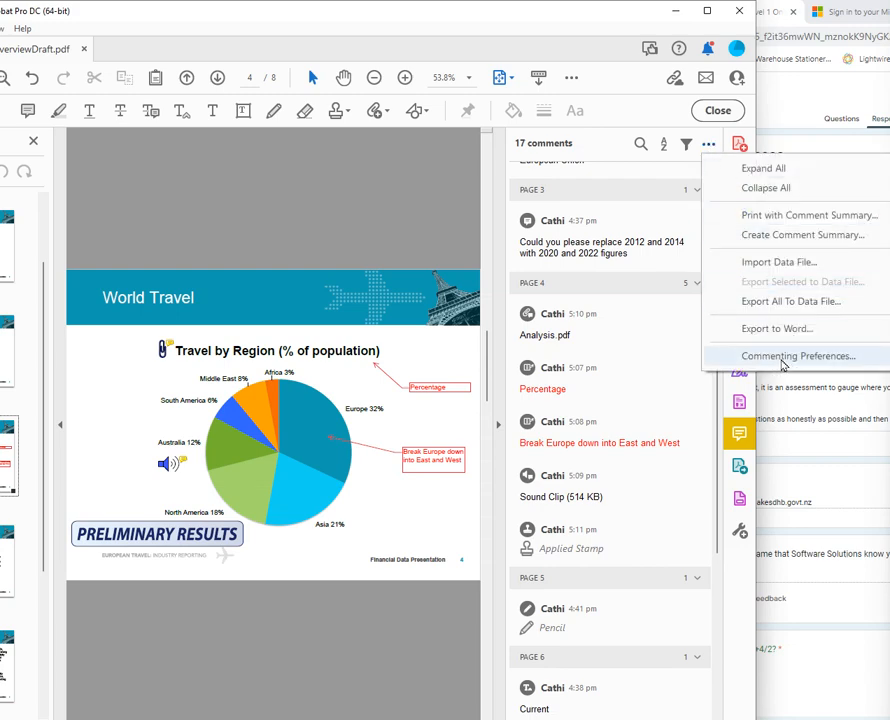
pyautogui.click(783, 364)
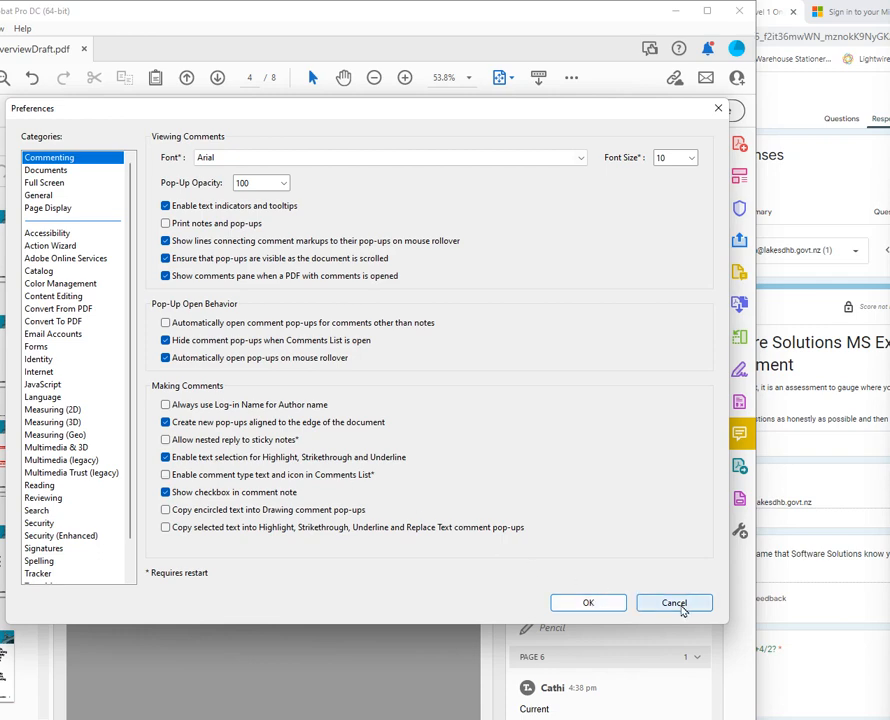
pyautogui.click(674, 602)
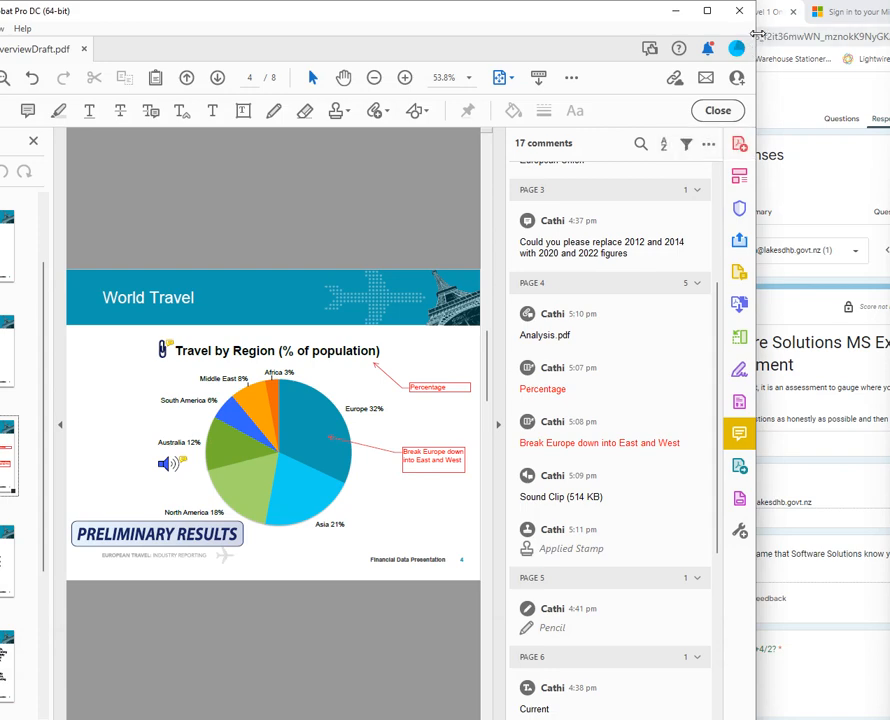